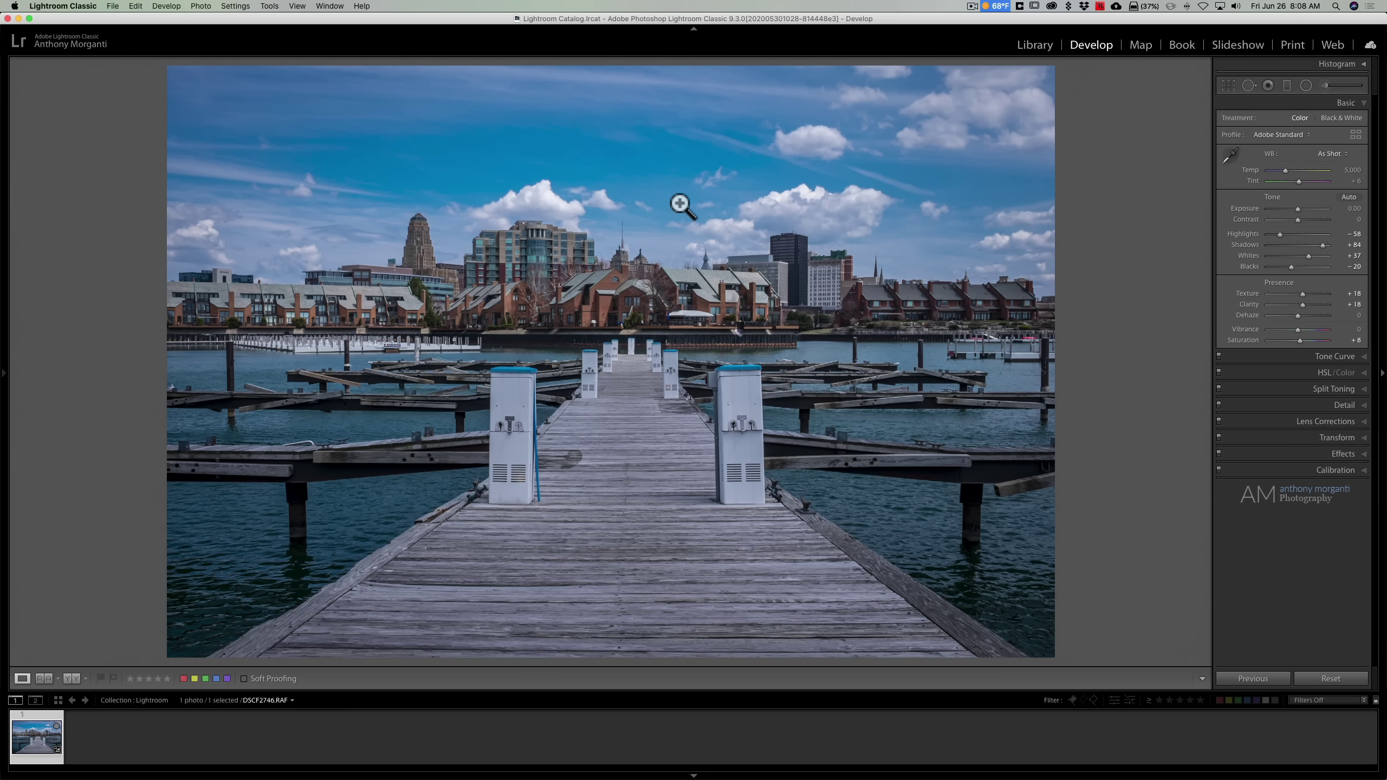
Send DSCF2746.RAF from Lightroom Classic to Photoshop 2020 for editing
{"action": "right_click", "coordinate": [629, 150]}
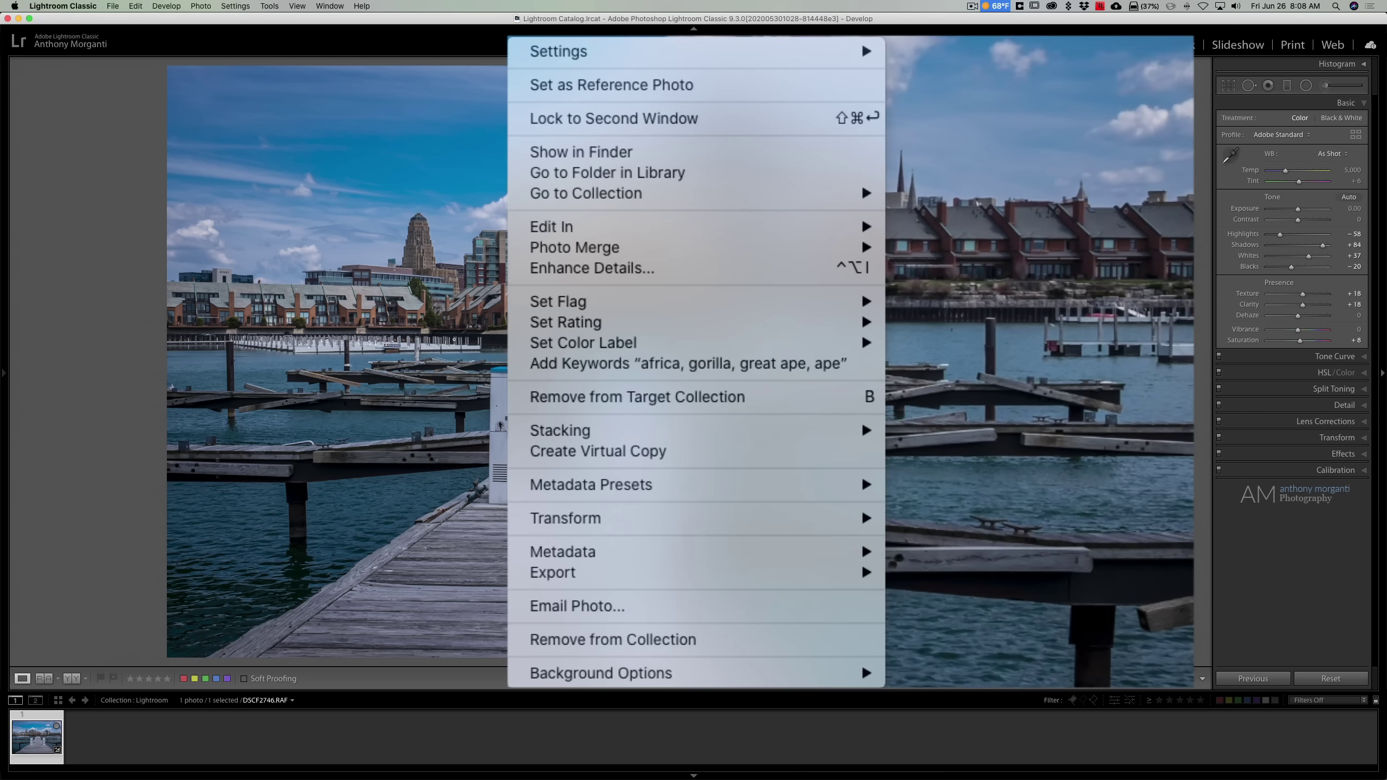
{"action": "mouse_move", "coordinate": [604, 225]}
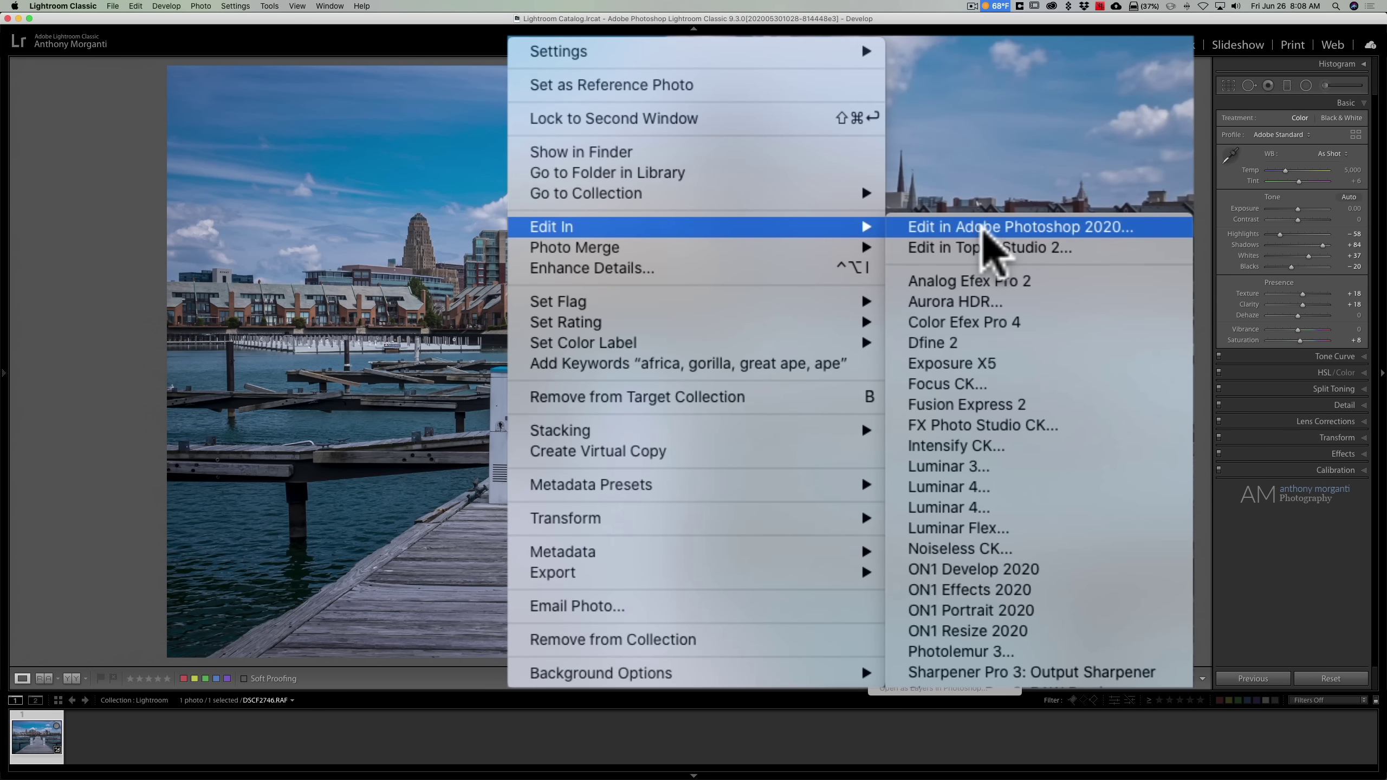
{"action": "left_click", "coordinate": [984, 228]}
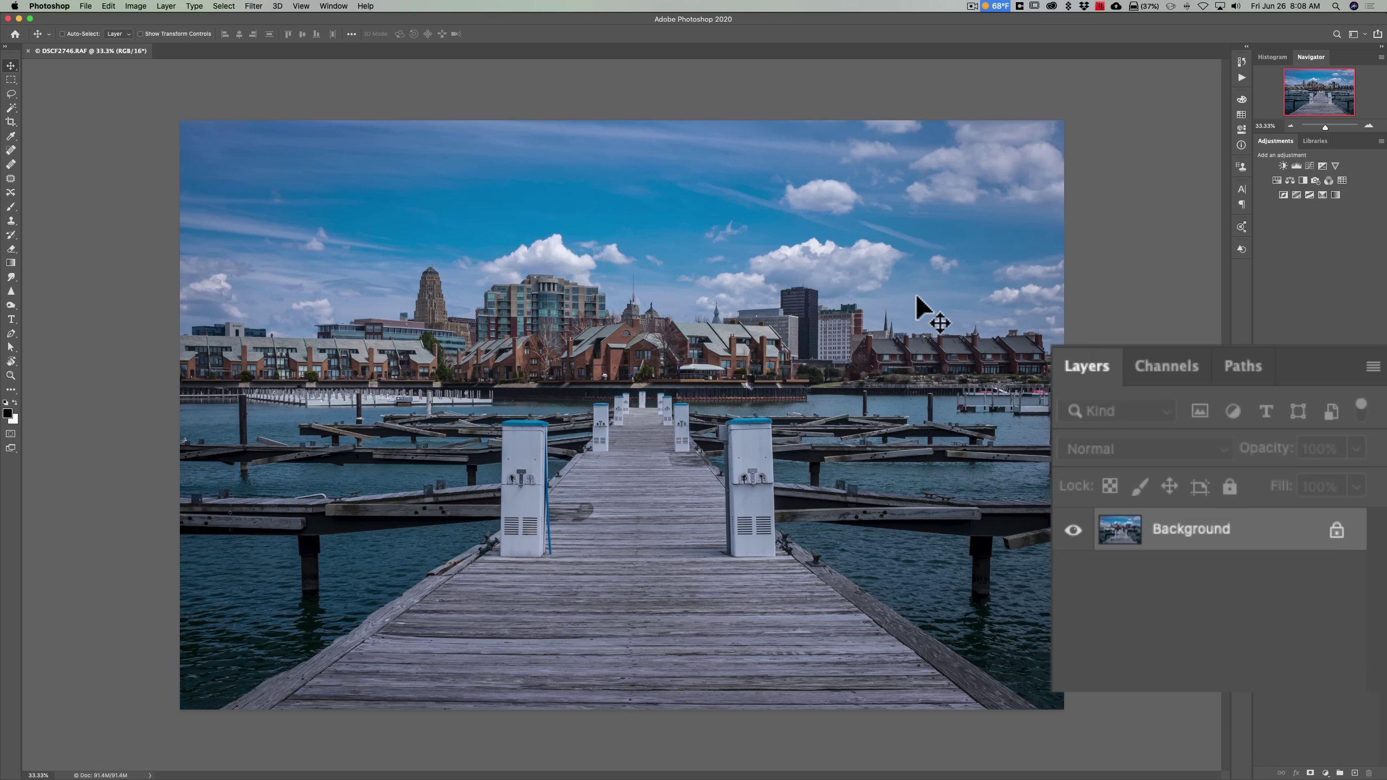
Duplicate the Background to Layer 1 and apply Blur > Average to it, giving a flat slate-blue fill
{"action": "key", "text": "super+j"}
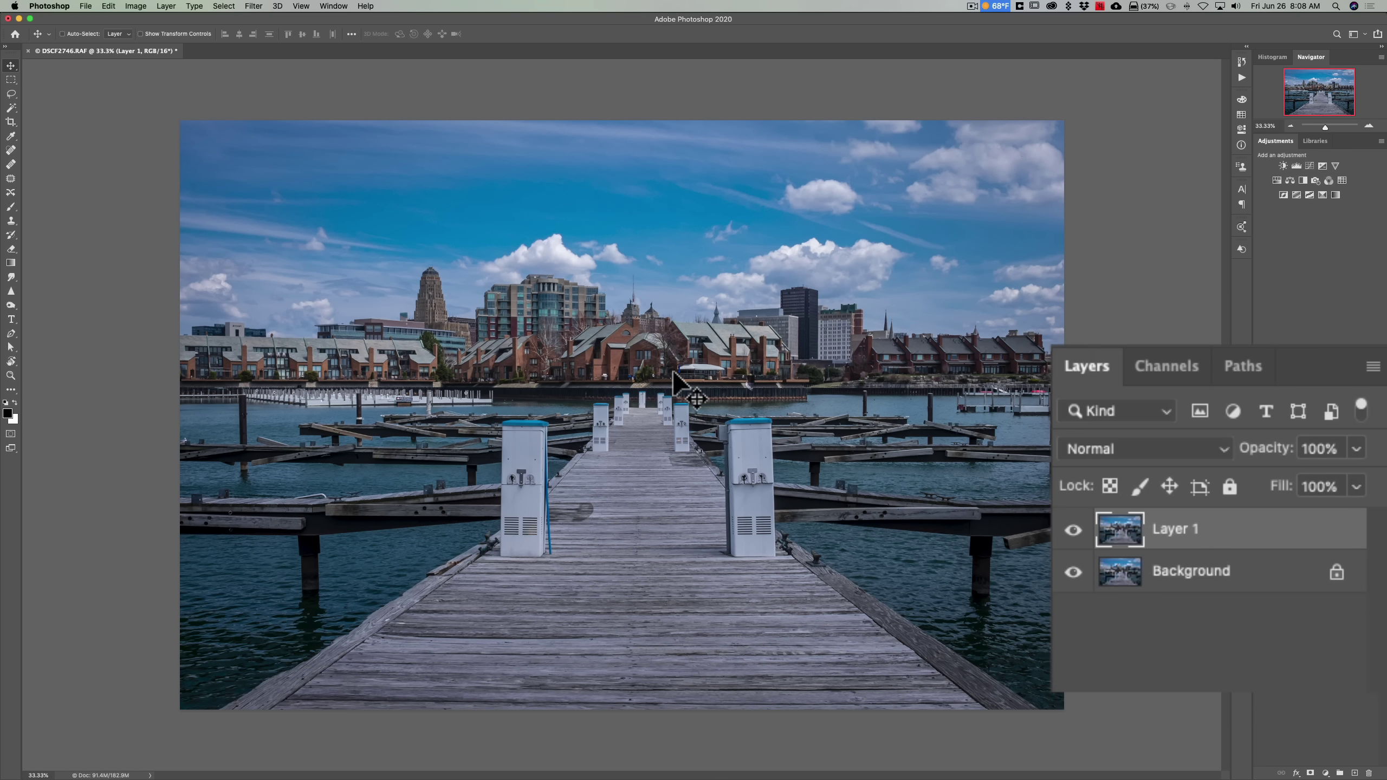
{"action": "left_click", "coordinate": [253, 6]}
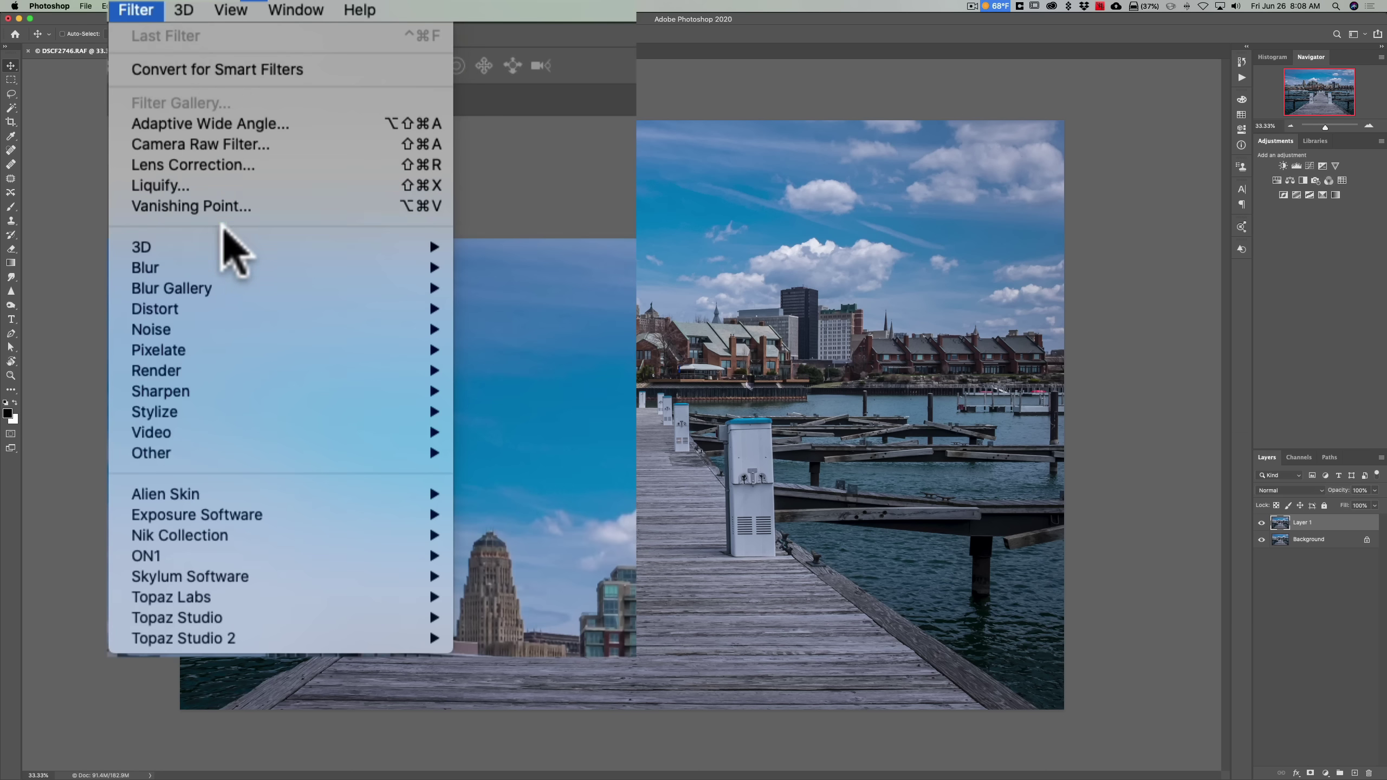
{"action": "mouse_move", "coordinate": [276, 268]}
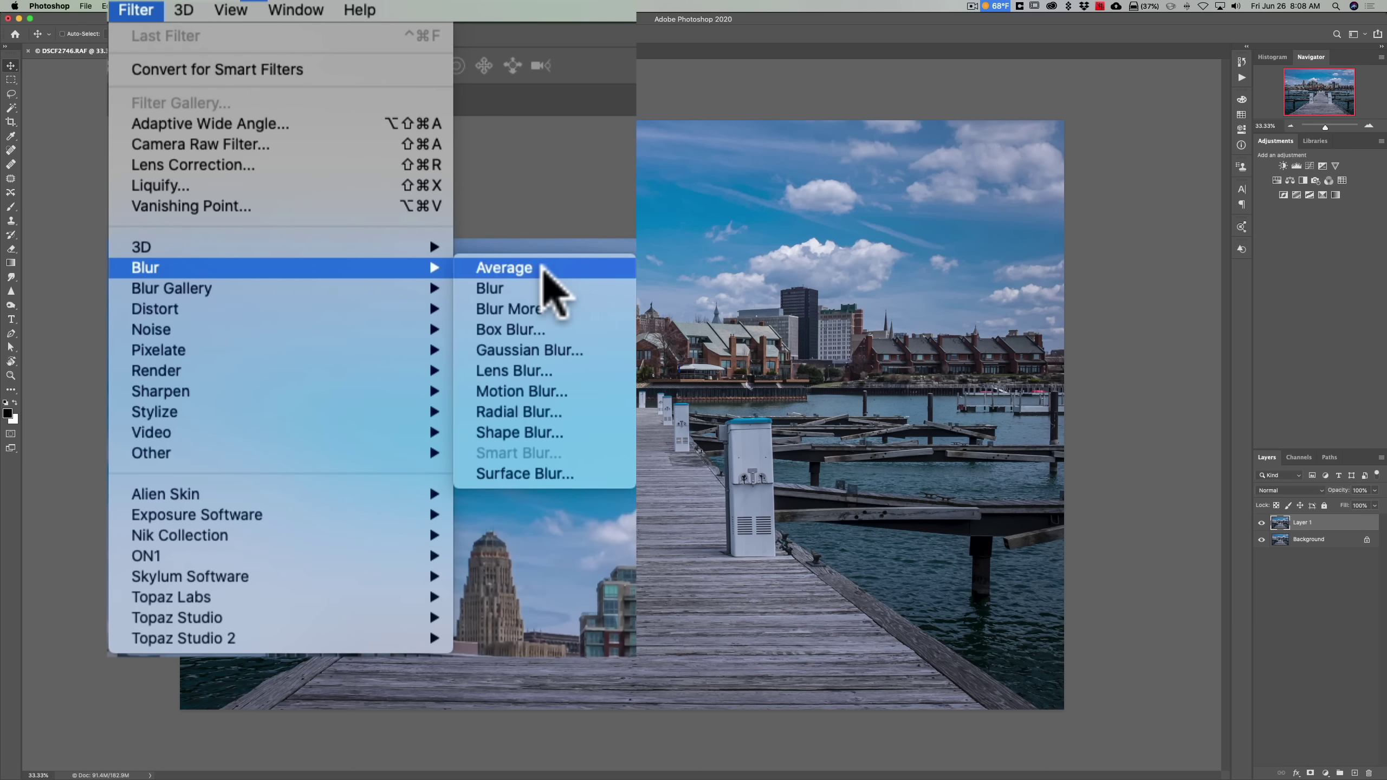
{"action": "left_click", "coordinate": [555, 267]}
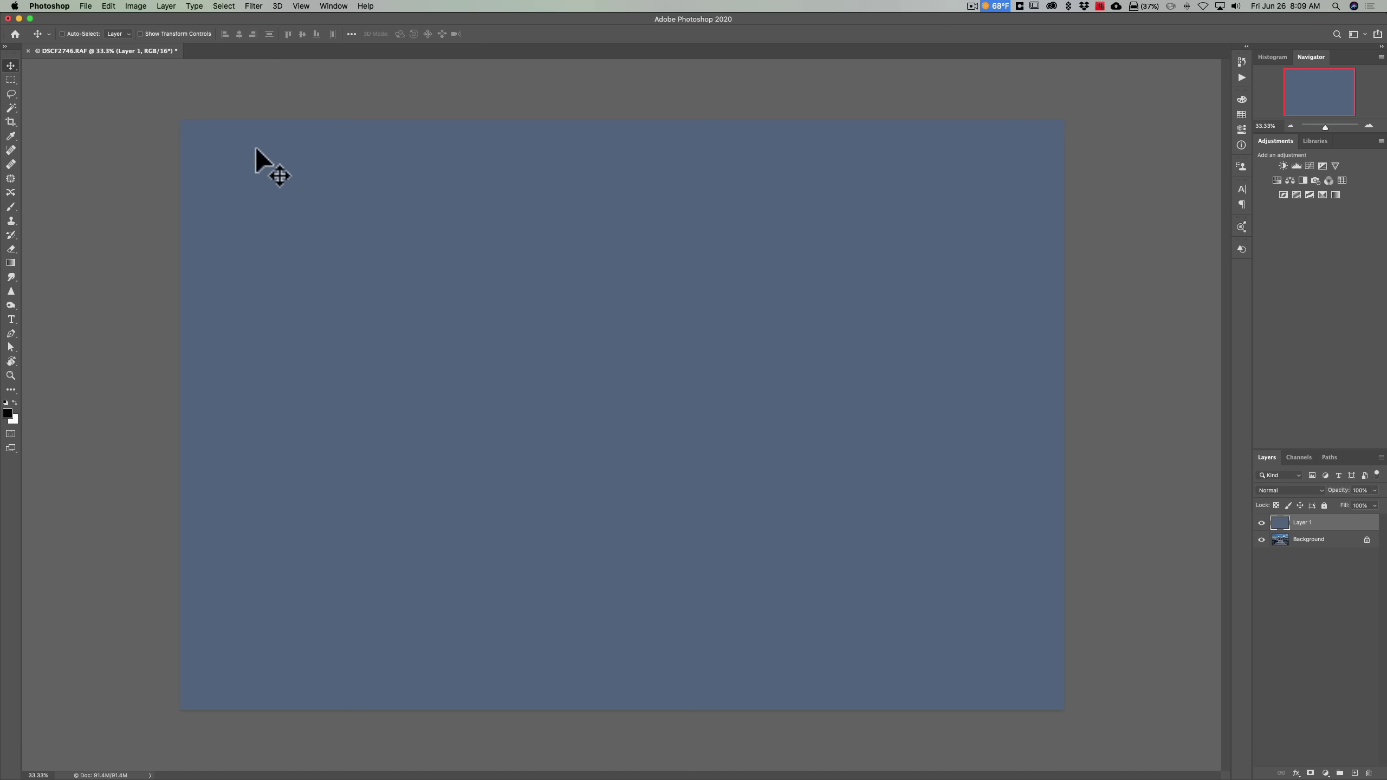
Invert Layer 1's flat slate-blue fill into beige with Image > Adjustments > Invert
{"action": "left_click", "coordinate": [136, 6]}
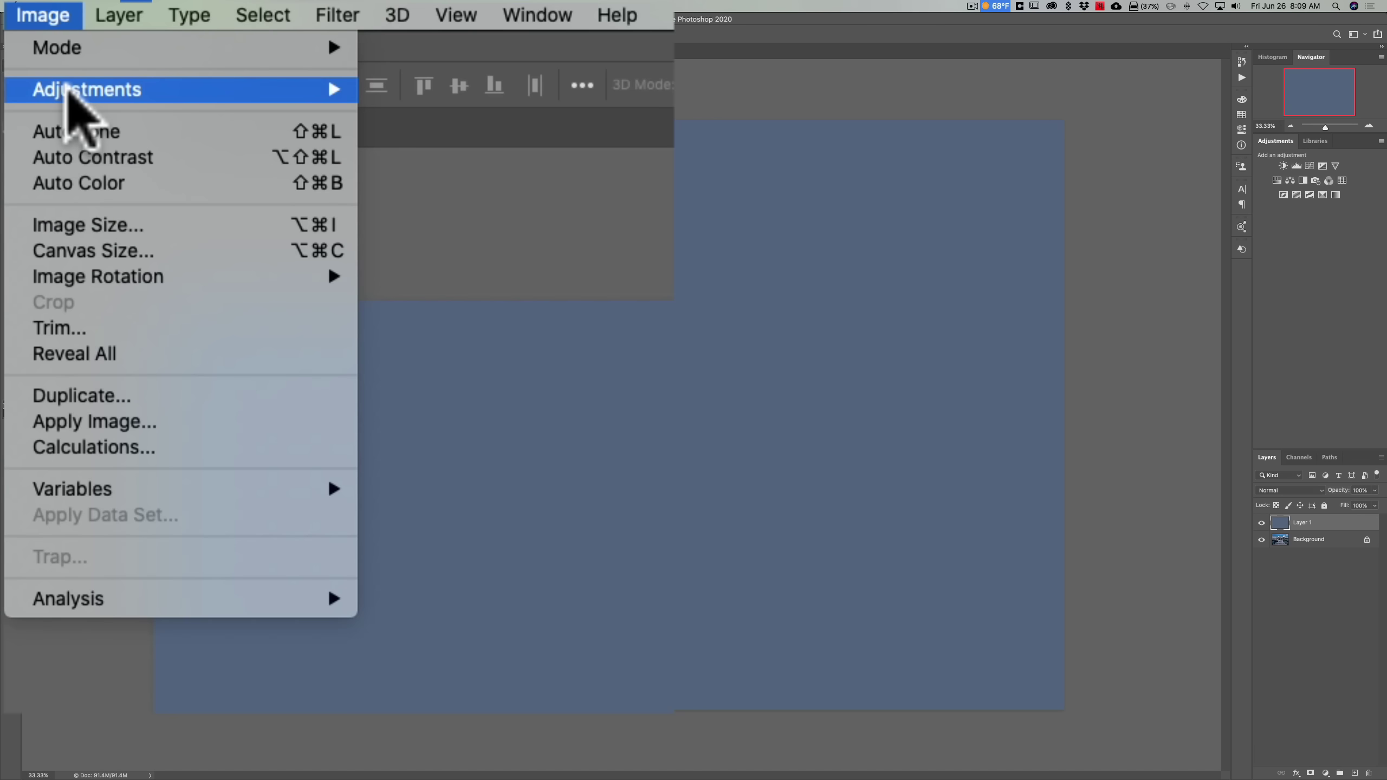
{"action": "mouse_move", "coordinate": [67, 88]}
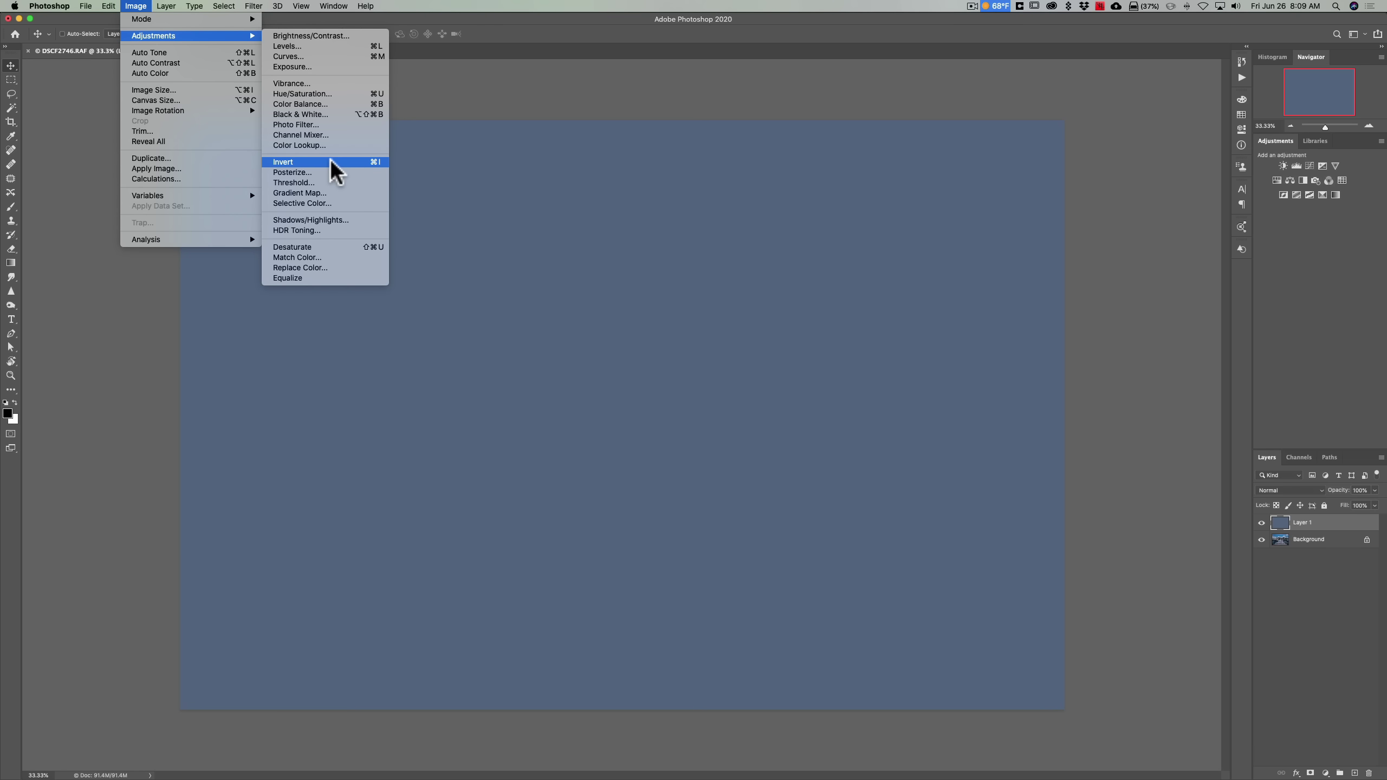
{"action": "left_click", "coordinate": [334, 171]}
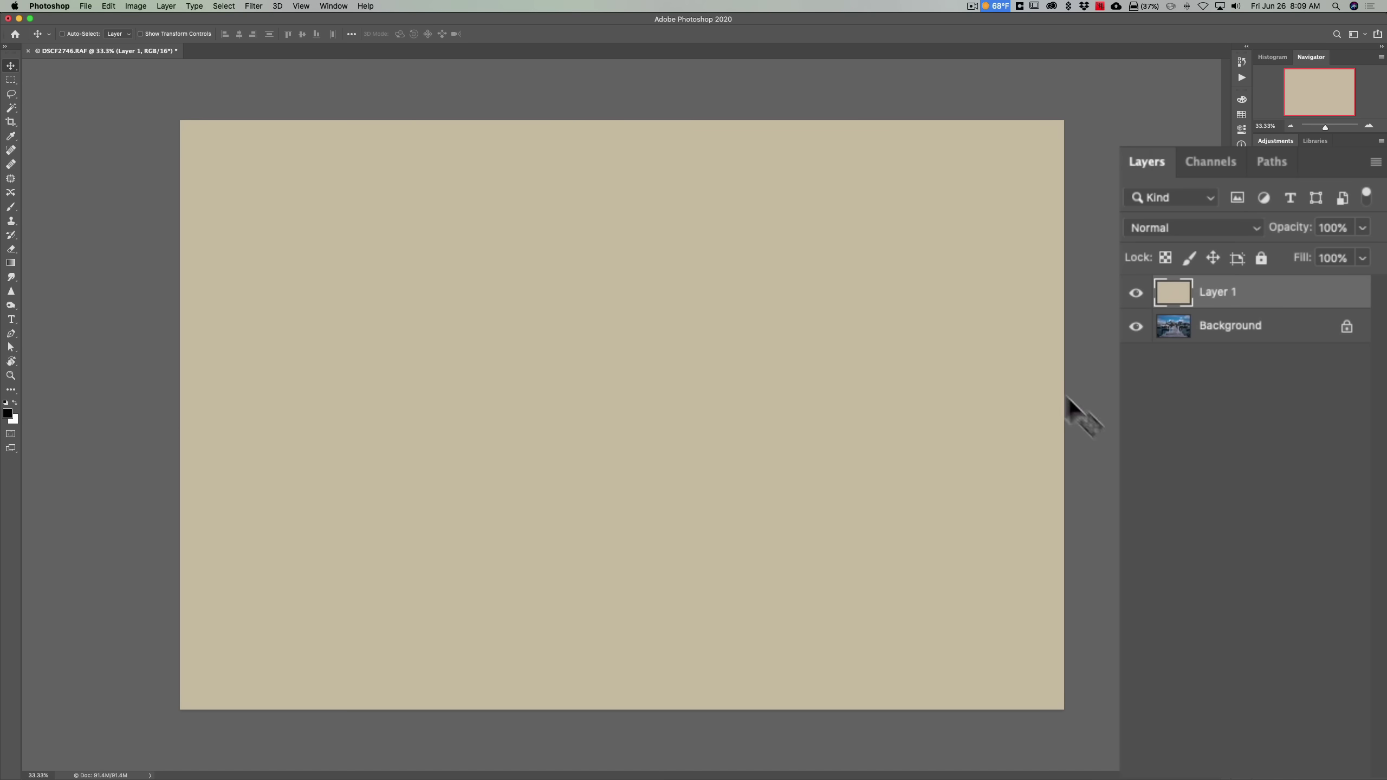
Set Layer 1's blend mode to Overlay and toggle its visibility to compare with the original
{"action": "left_click", "coordinate": [1209, 226]}
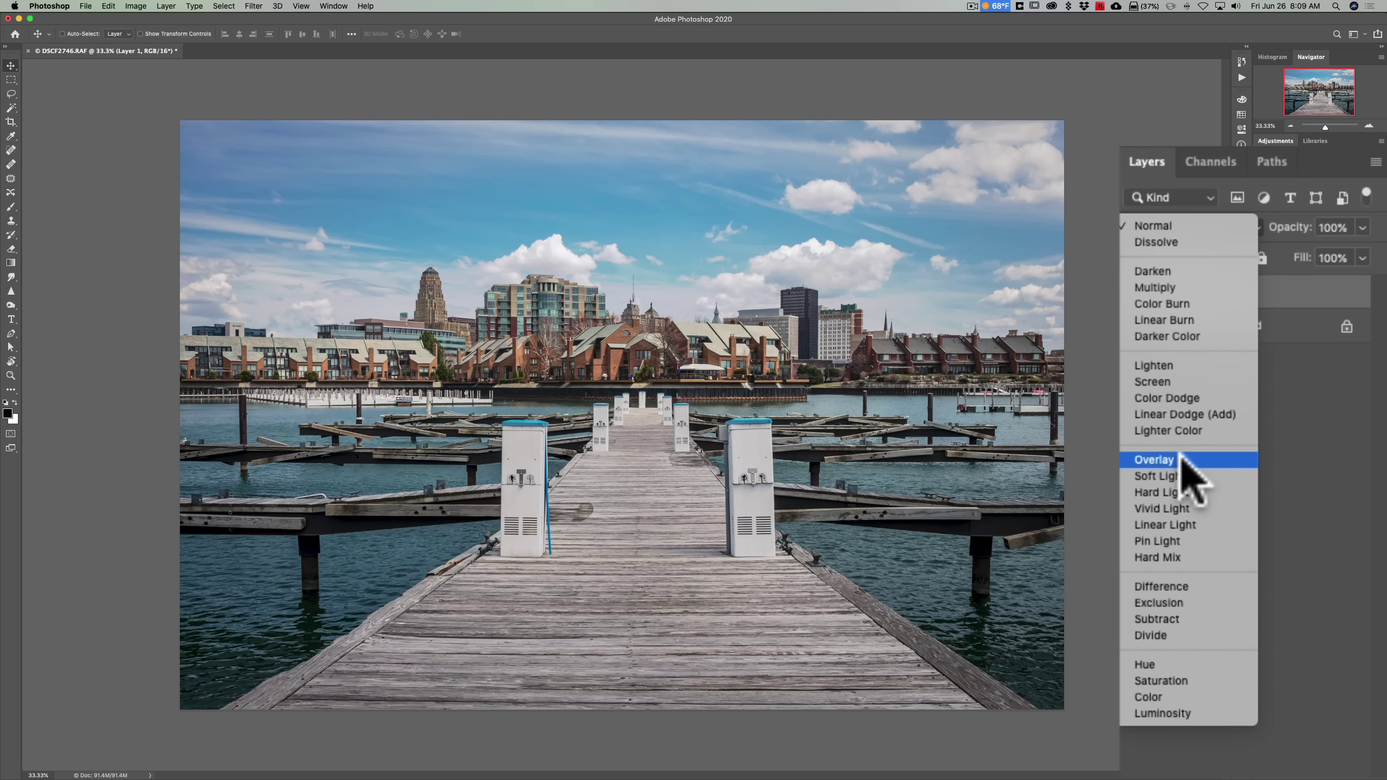
{"action": "left_click", "coordinate": [1180, 460]}
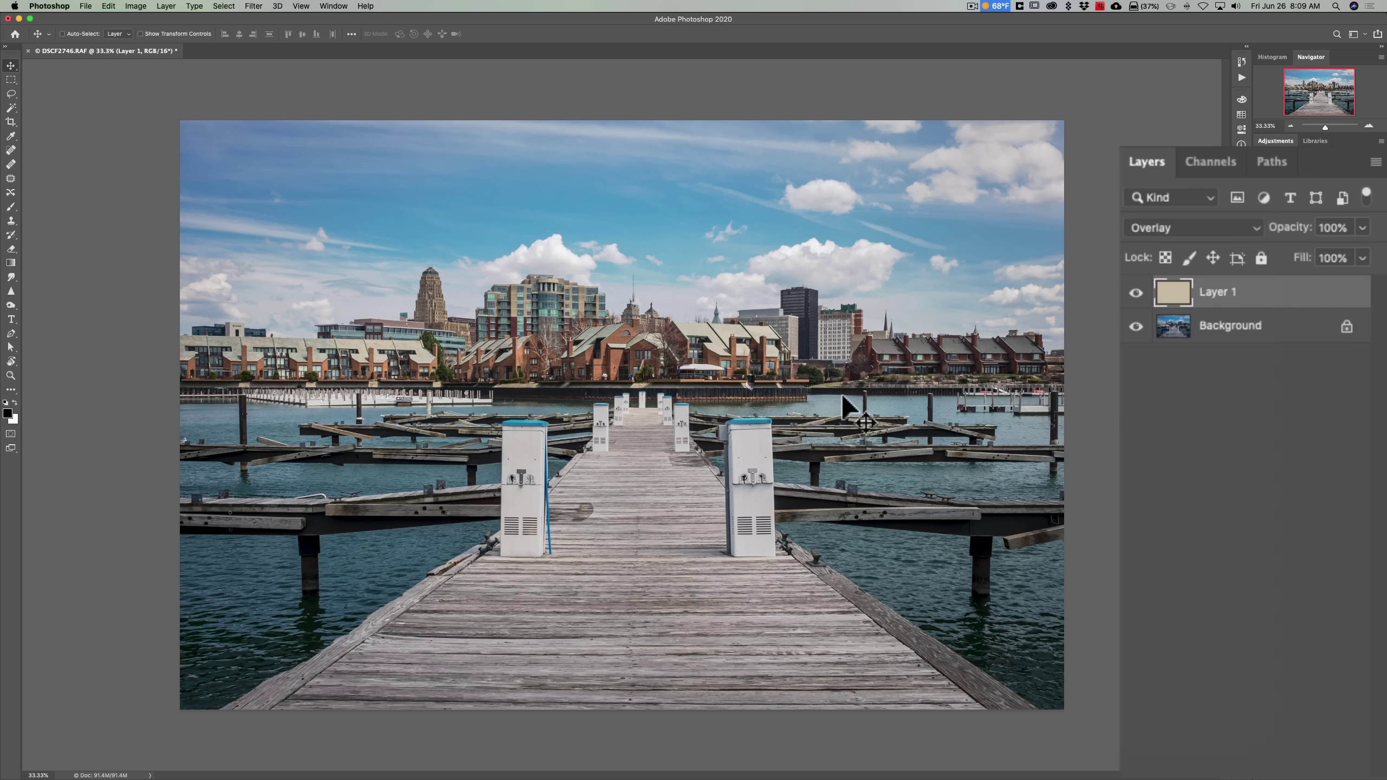
{"action": "left_click", "coordinate": [1135, 293]}
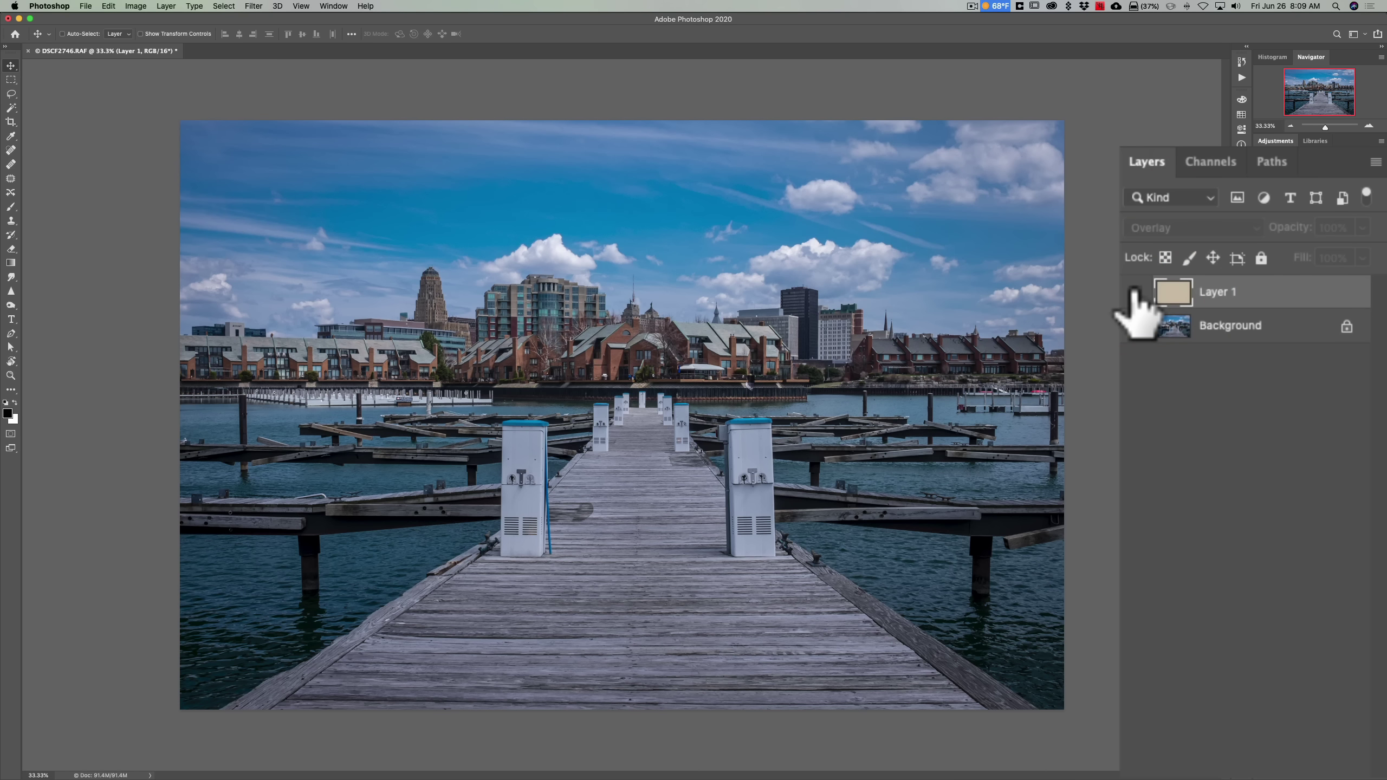
{"action": "left_click", "coordinate": [1135, 292]}
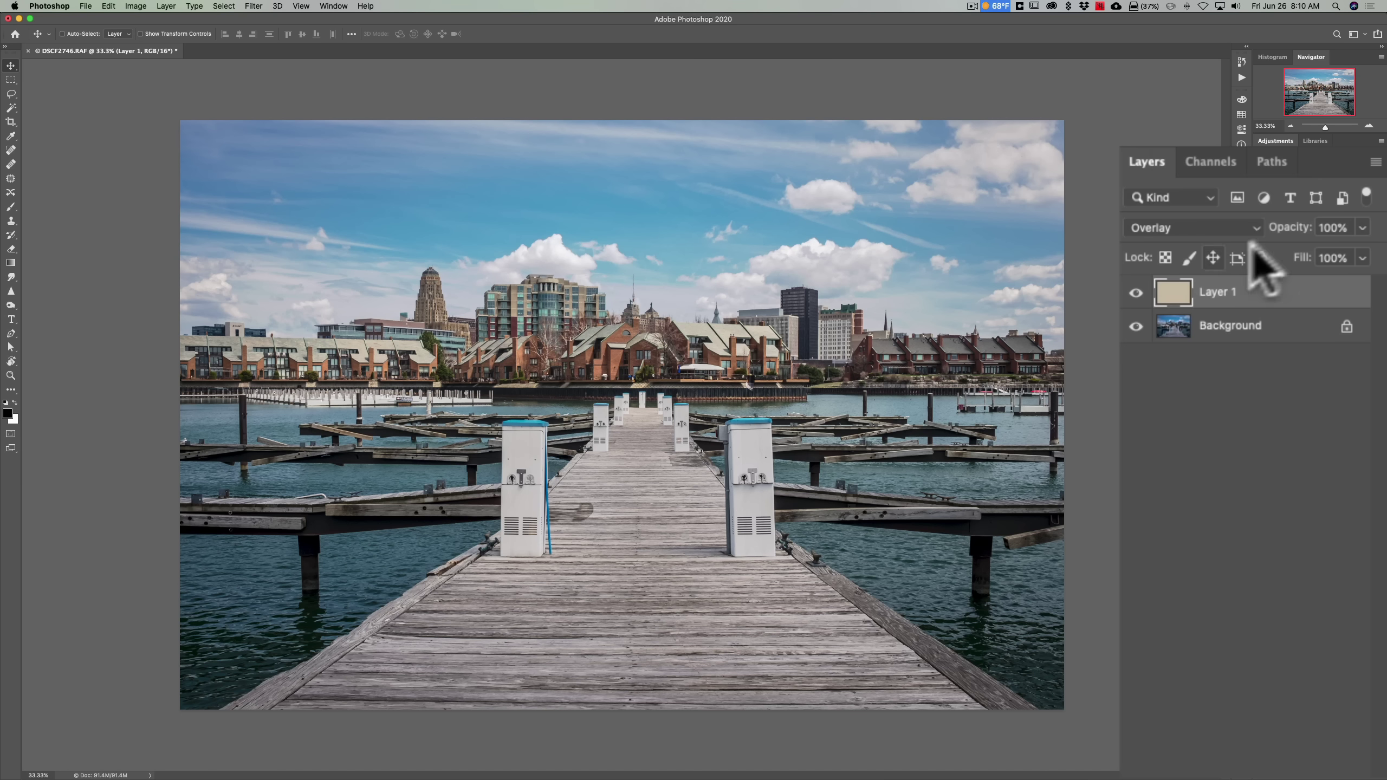
Lower Layer 1's opacity to 84% and toggle its visibility to compare before and after
{"action": "left_click_drag", "start_coordinate": [1290, 224], "coordinate": [1277, 222]}
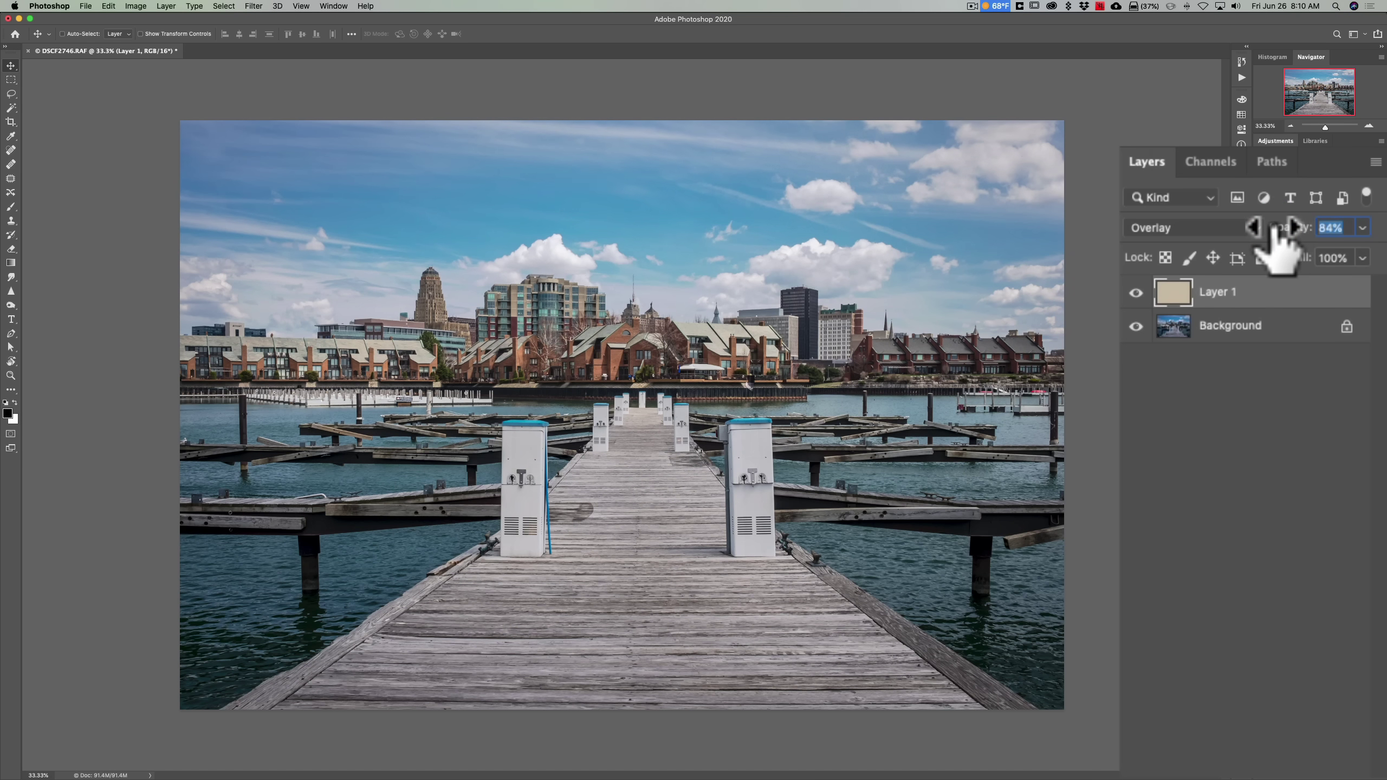
{"action": "left_click_drag", "start_coordinate": [1280, 225], "coordinate": [1276, 225]}
{"action": "left_click", "coordinate": [1137, 293]}
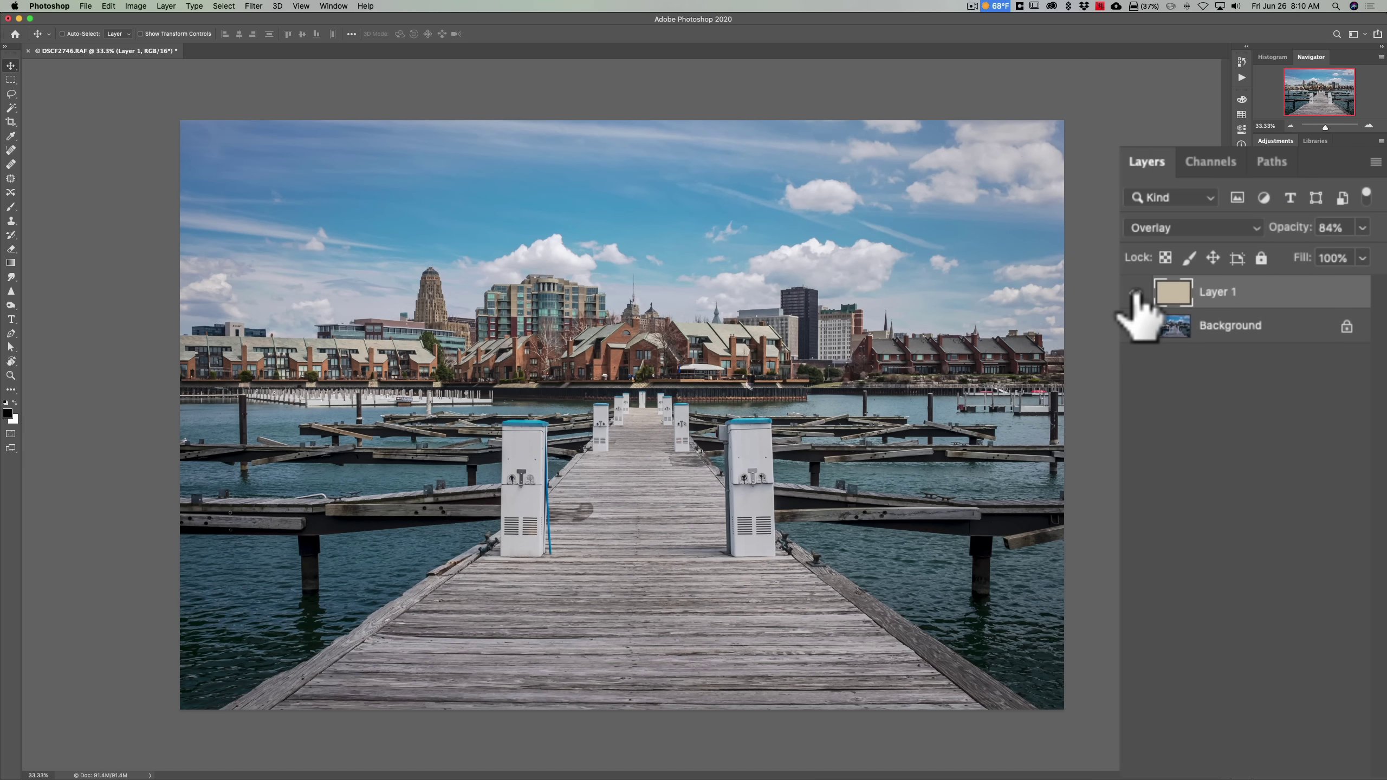
{"action": "left_click", "coordinate": [1137, 295]}
{"action": "left_click", "coordinate": [1137, 295]}
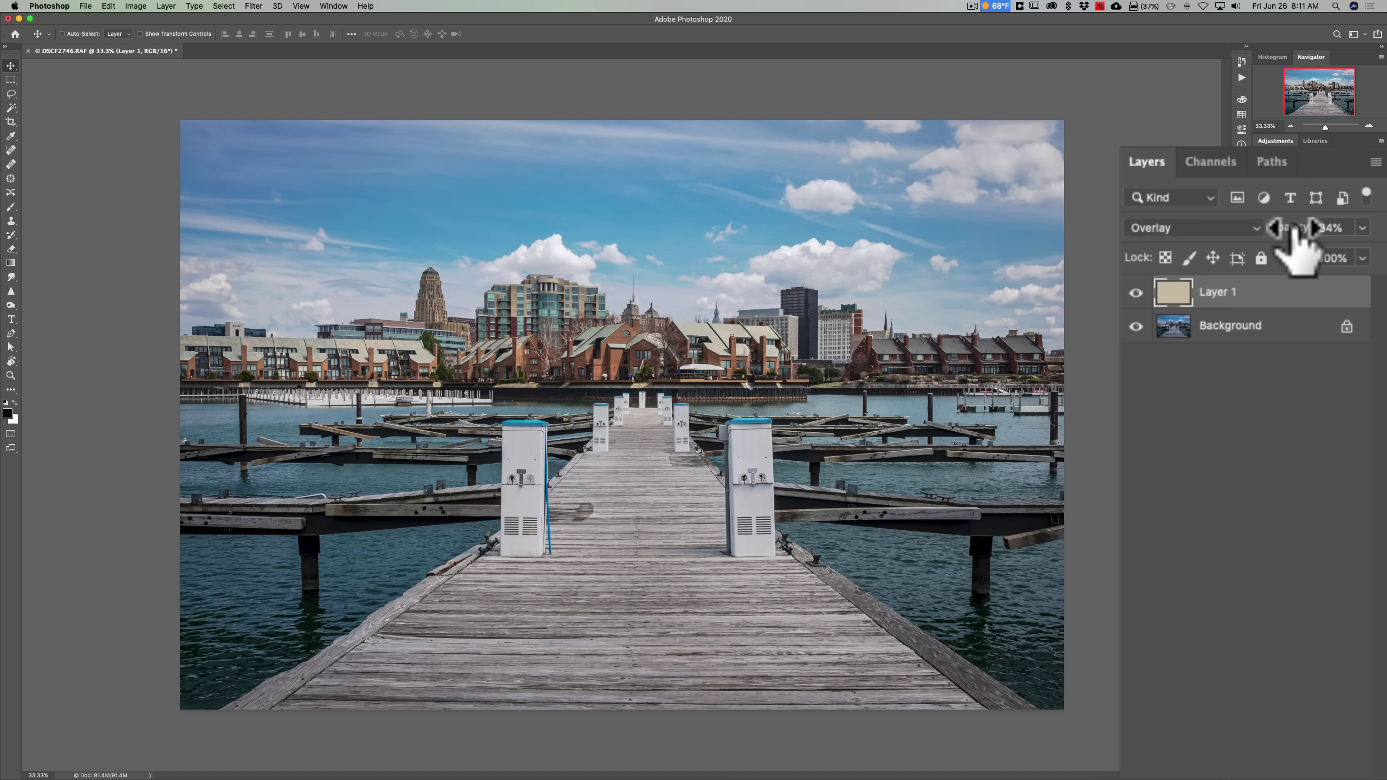
{"action": "left_click_drag", "start_coordinate": [1299, 226], "coordinate": [1236, 222]}
{"action": "left_click", "coordinate": [1236, 223]}
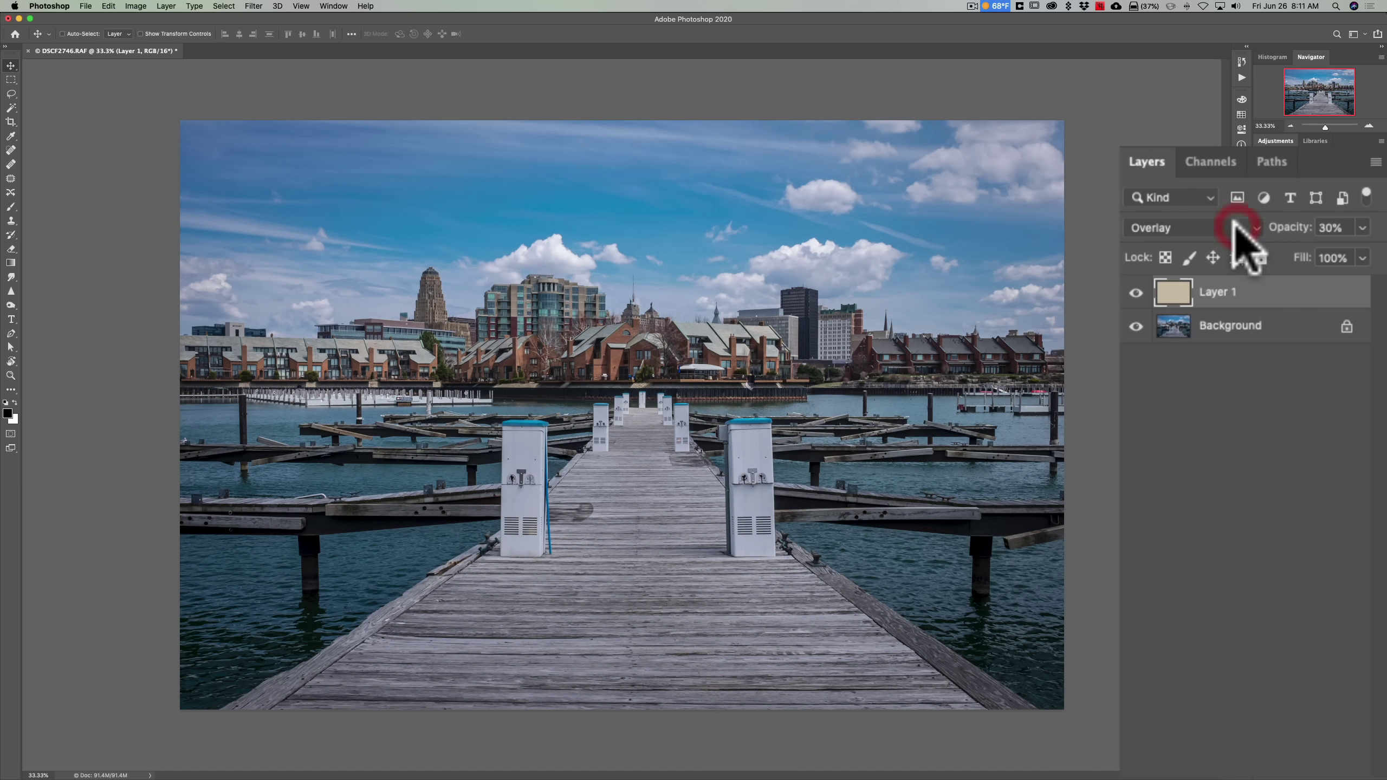
{"action": "left_click", "coordinate": [1138, 293]}
{"action": "left_click", "coordinate": [1138, 294]}
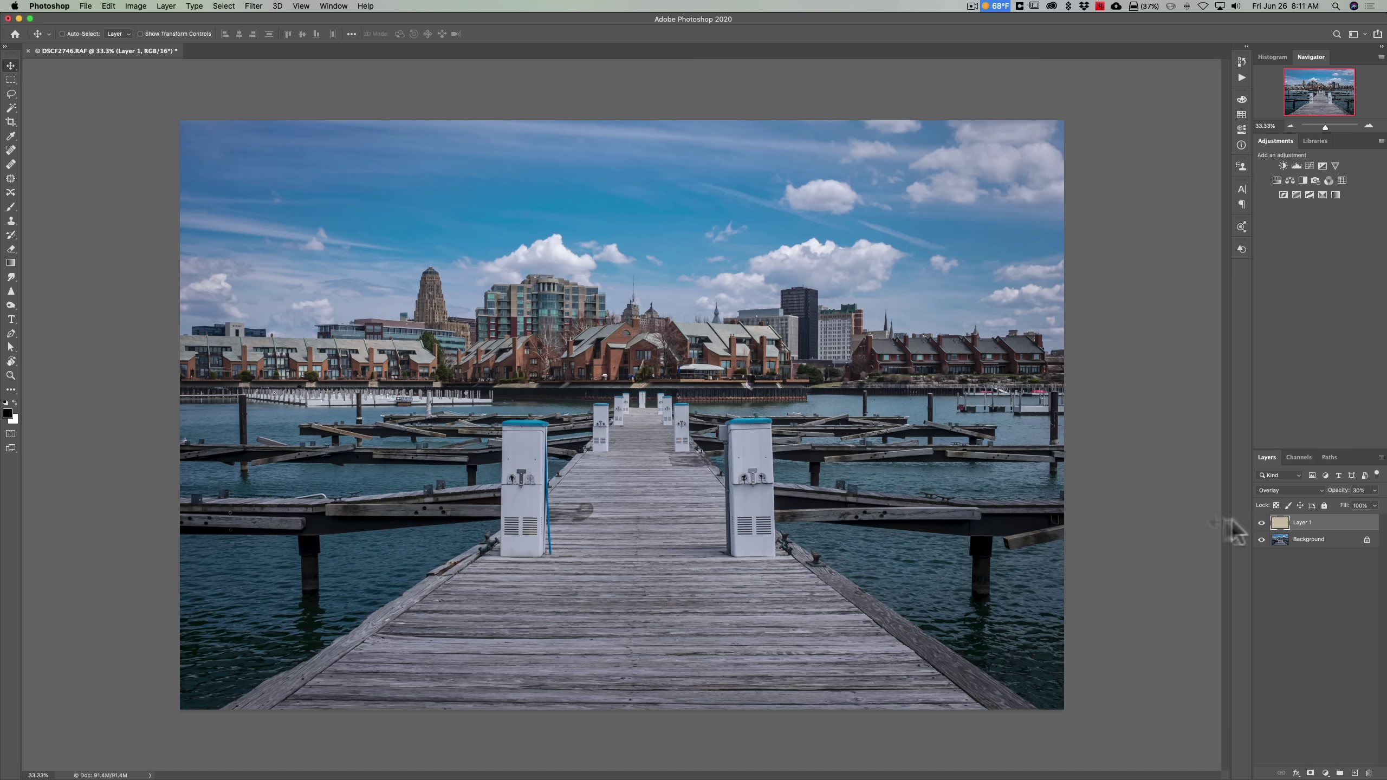
Flatten the image and duplicate the Background onto a new Layer 1
{"action": "left_click", "coordinate": [166, 6]}
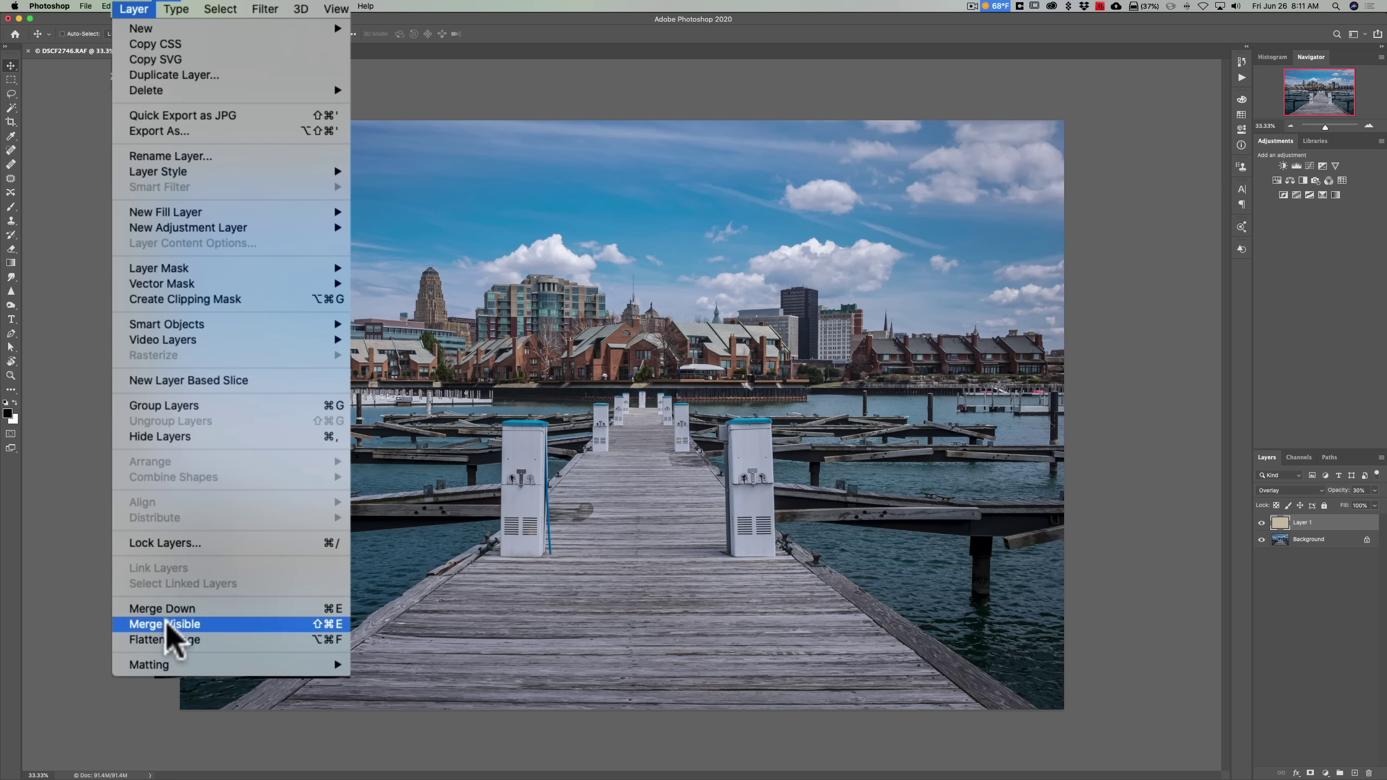
{"action": "left_click", "coordinate": [222, 639]}
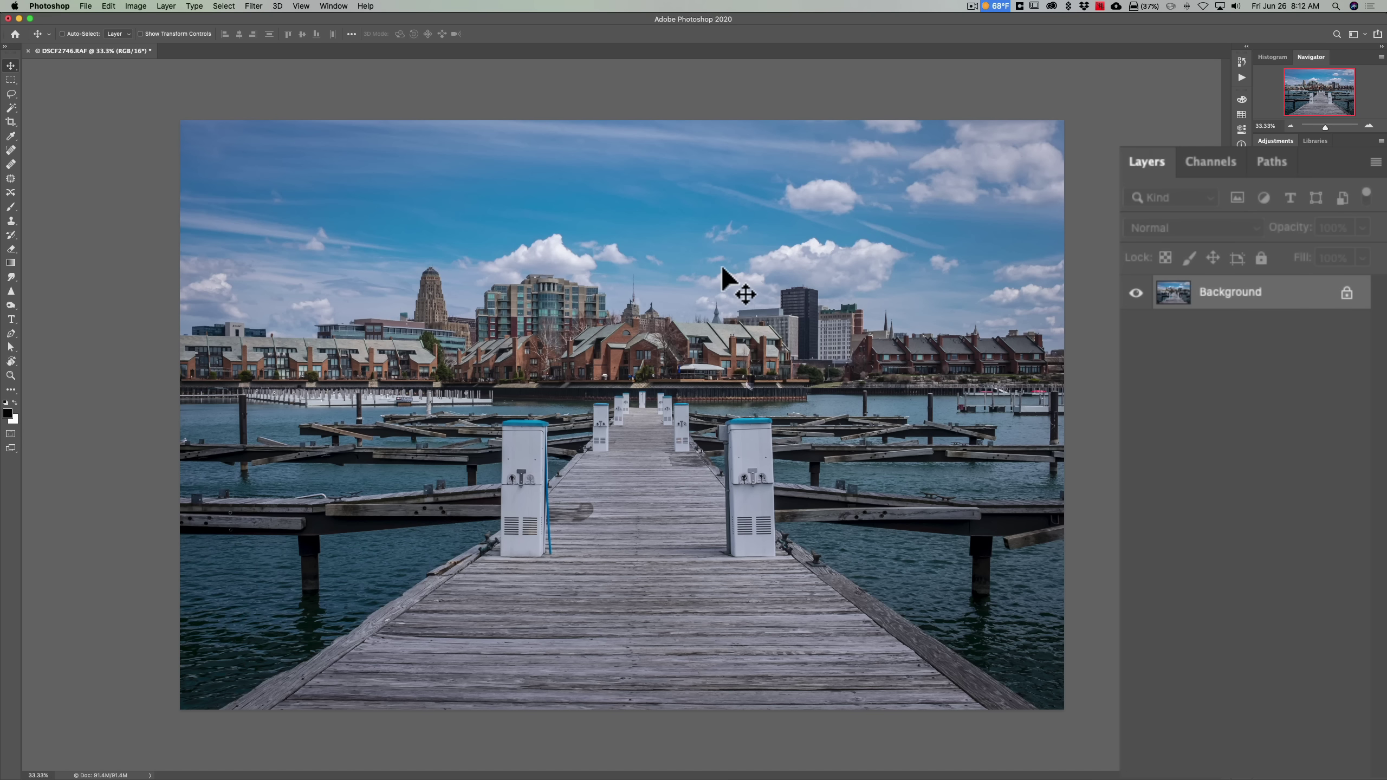
{"action": "key", "text": "super"}
{"action": "key", "text": "super+j"}
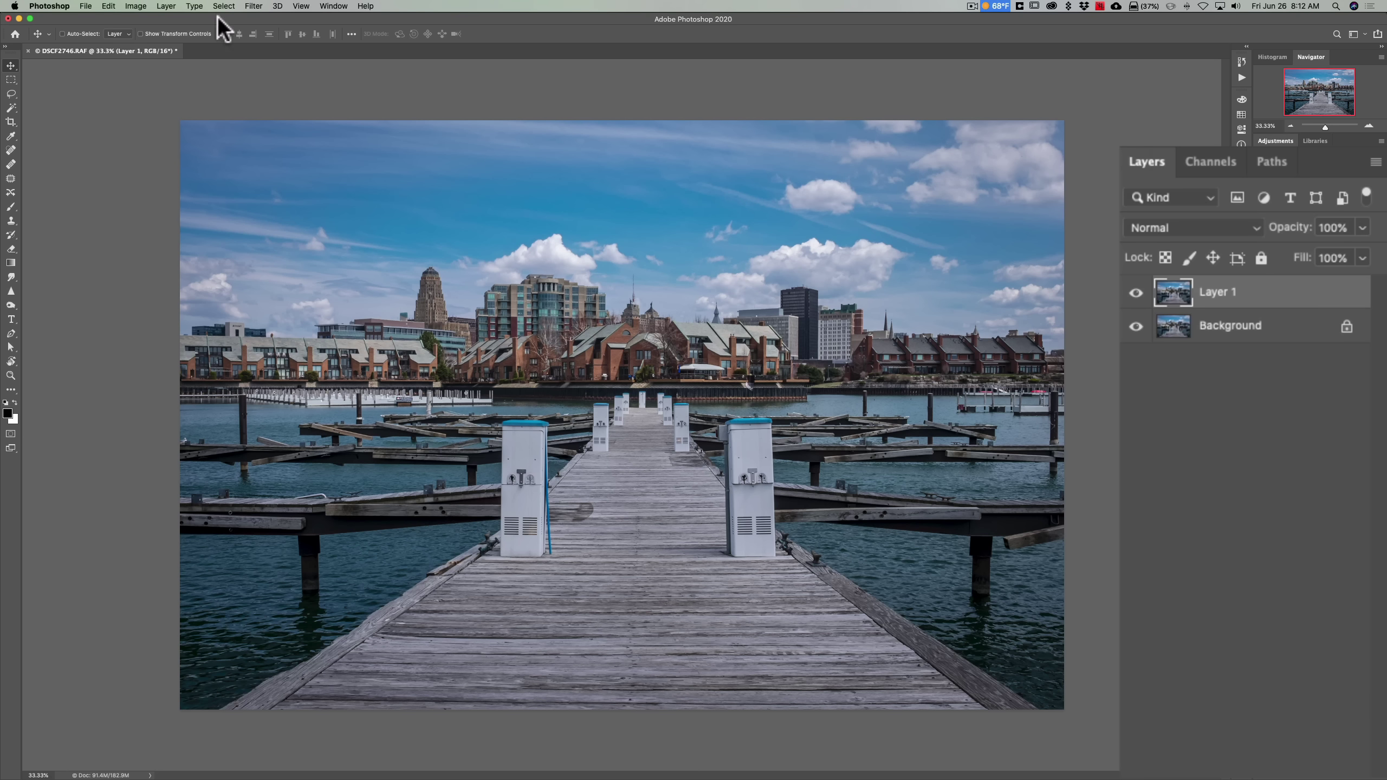
Average Layer 1 into one flat colour and invert it to beige with Cmd+I
{"action": "left_click", "coordinate": [255, 6]}
{"action": "mouse_move", "coordinate": [293, 135]}
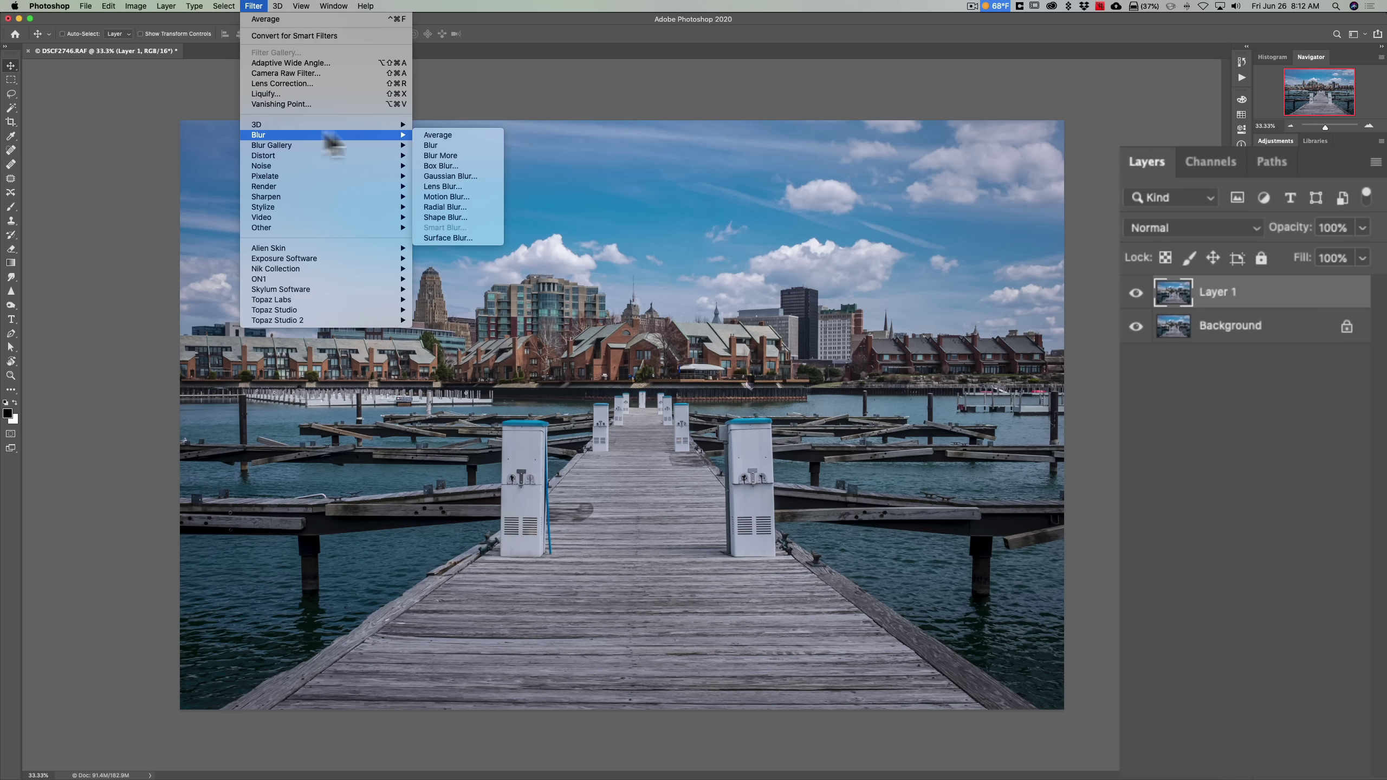
{"action": "left_click", "coordinate": [432, 135]}
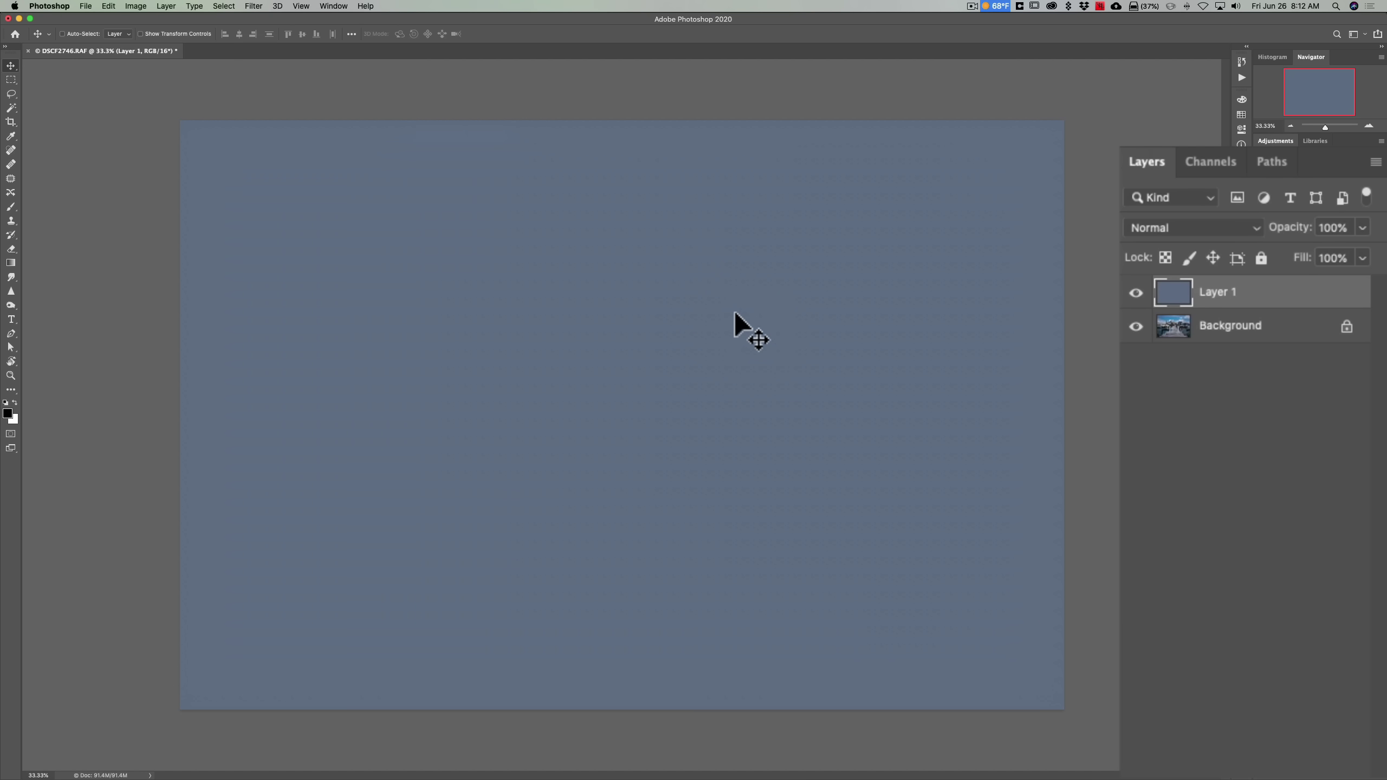
{"action": "key", "text": "super"}
{"action": "key", "text": "super+i"}
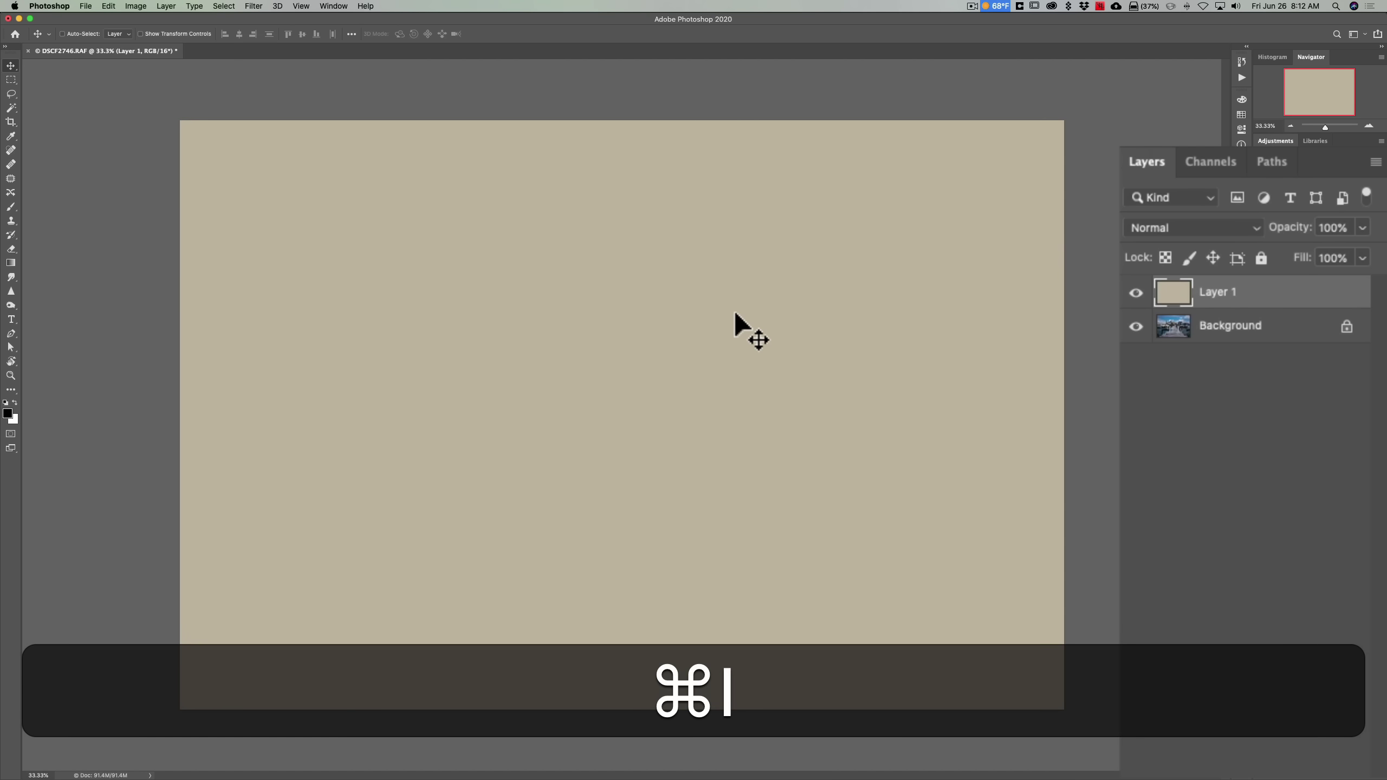
Blend Layer 1 as Overlay at 62% opacity, checking the result with the visibility toggle
{"action": "left_click", "coordinate": [1215, 229]}
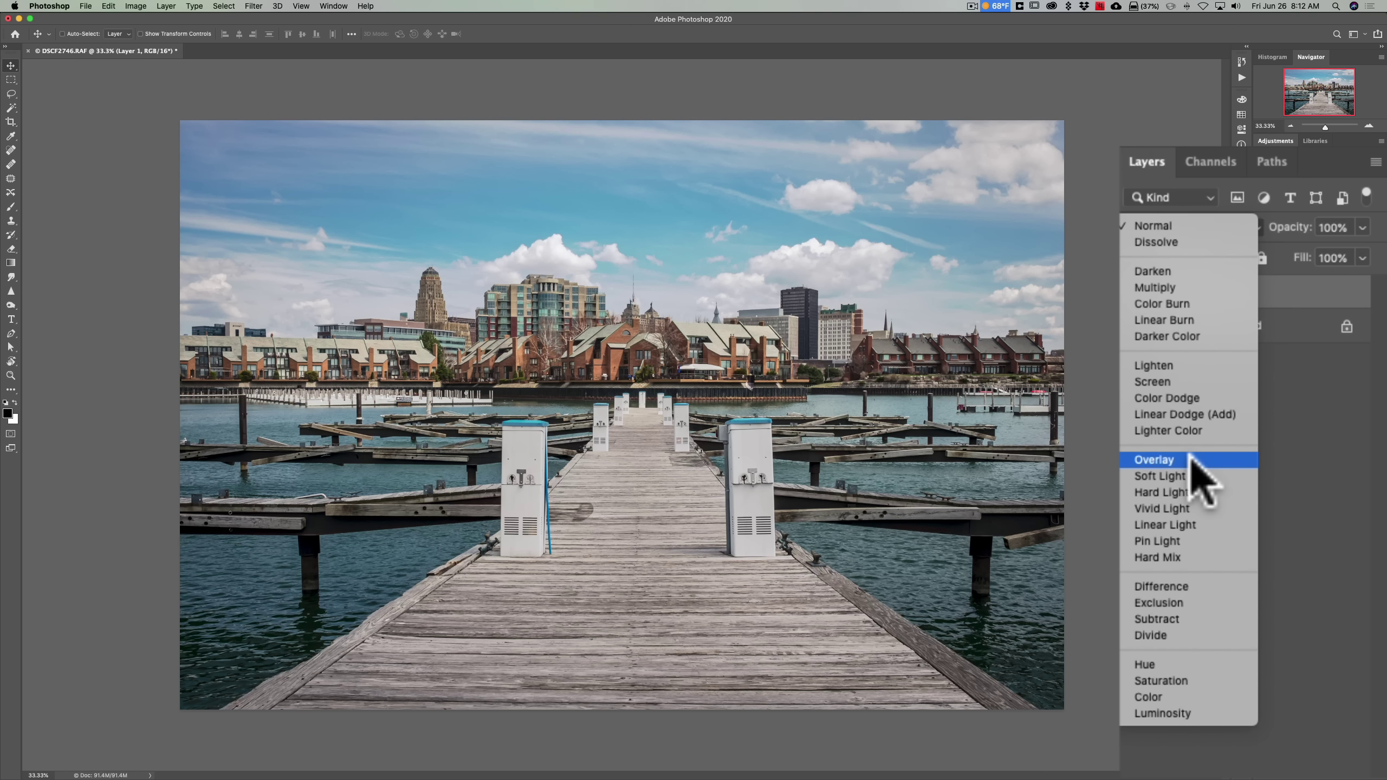
{"action": "left_click", "coordinate": [1202, 475]}
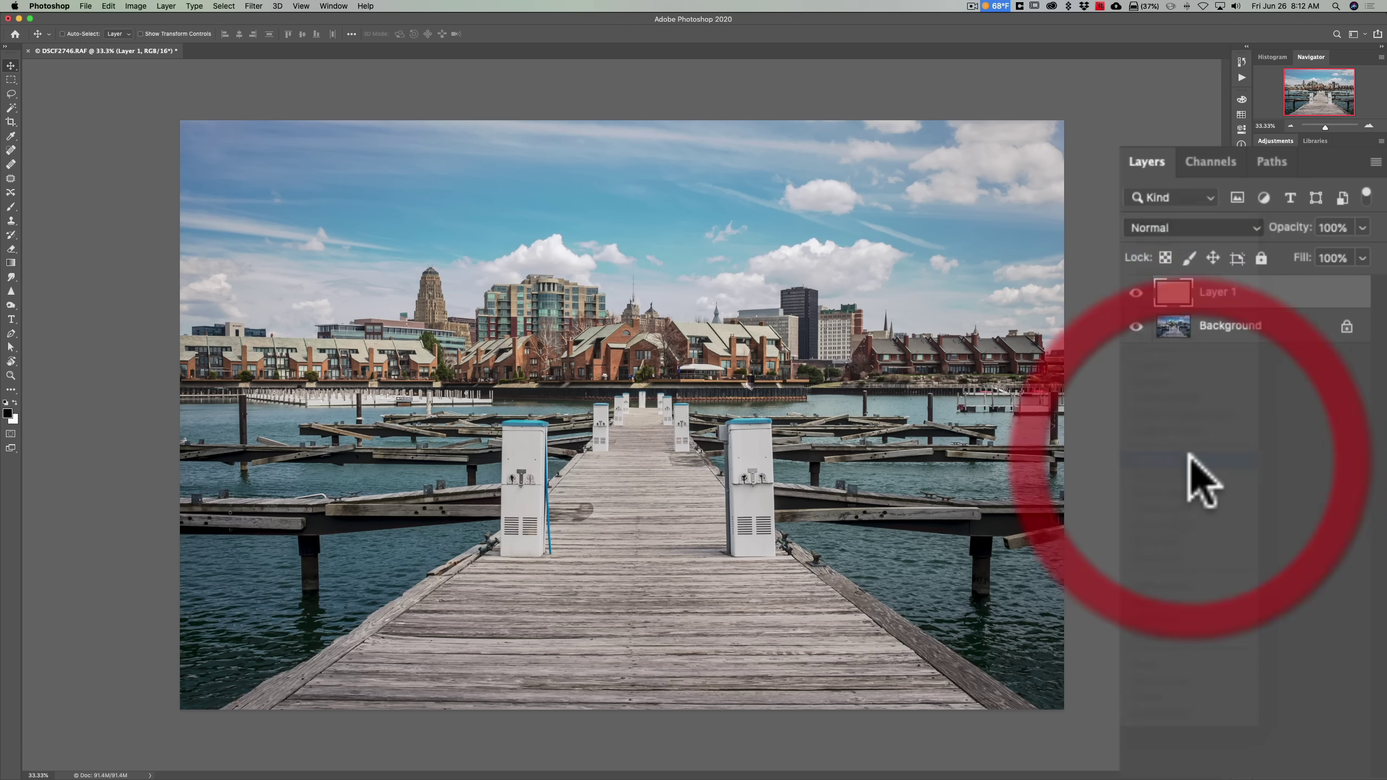
{"action": "left_click", "coordinate": [1290, 227]}
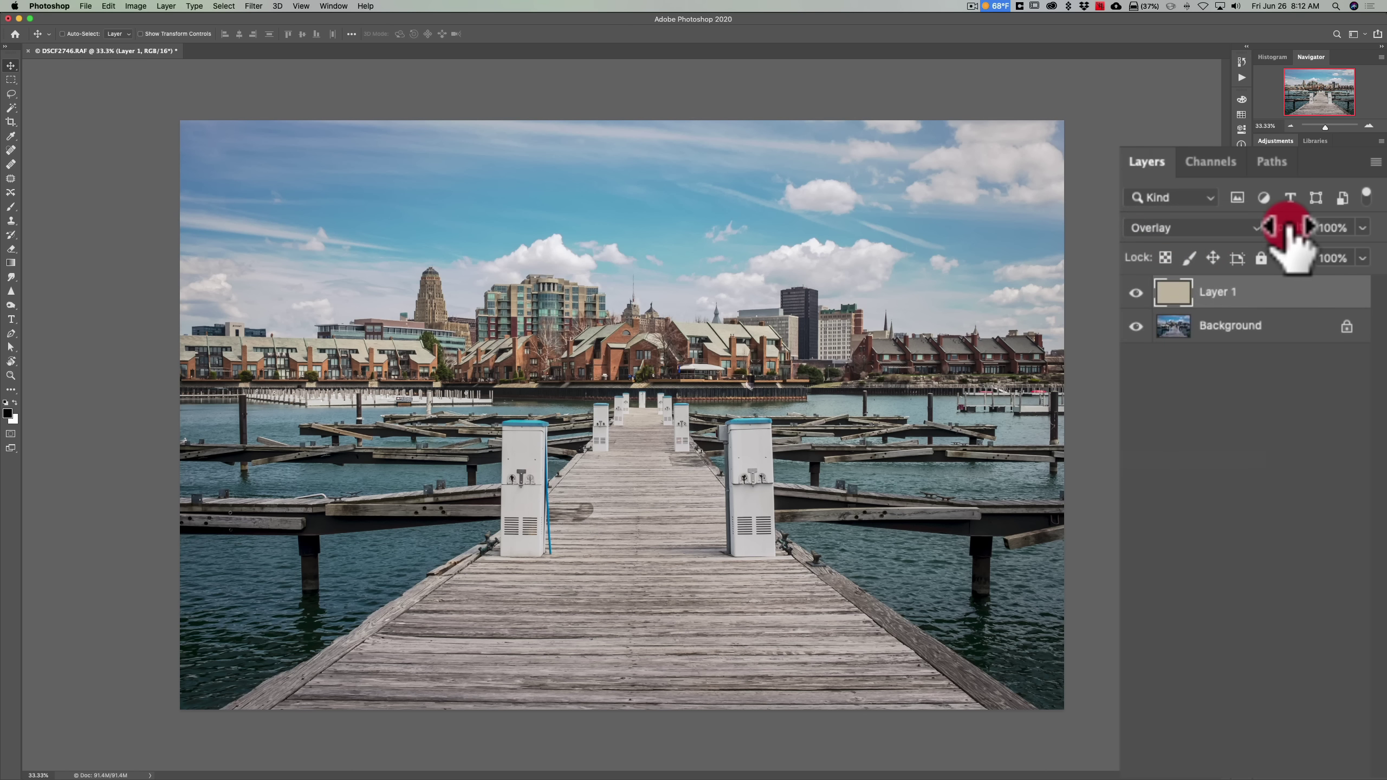
{"action": "mouse_move", "coordinate": [1291, 227]}
{"action": "left_mouse_down"}
{"action": "mouse_move", "coordinate": [1233, 218]}
{"action": "mouse_move", "coordinate": [1295, 229]}
{"action": "left_mouse_up"}
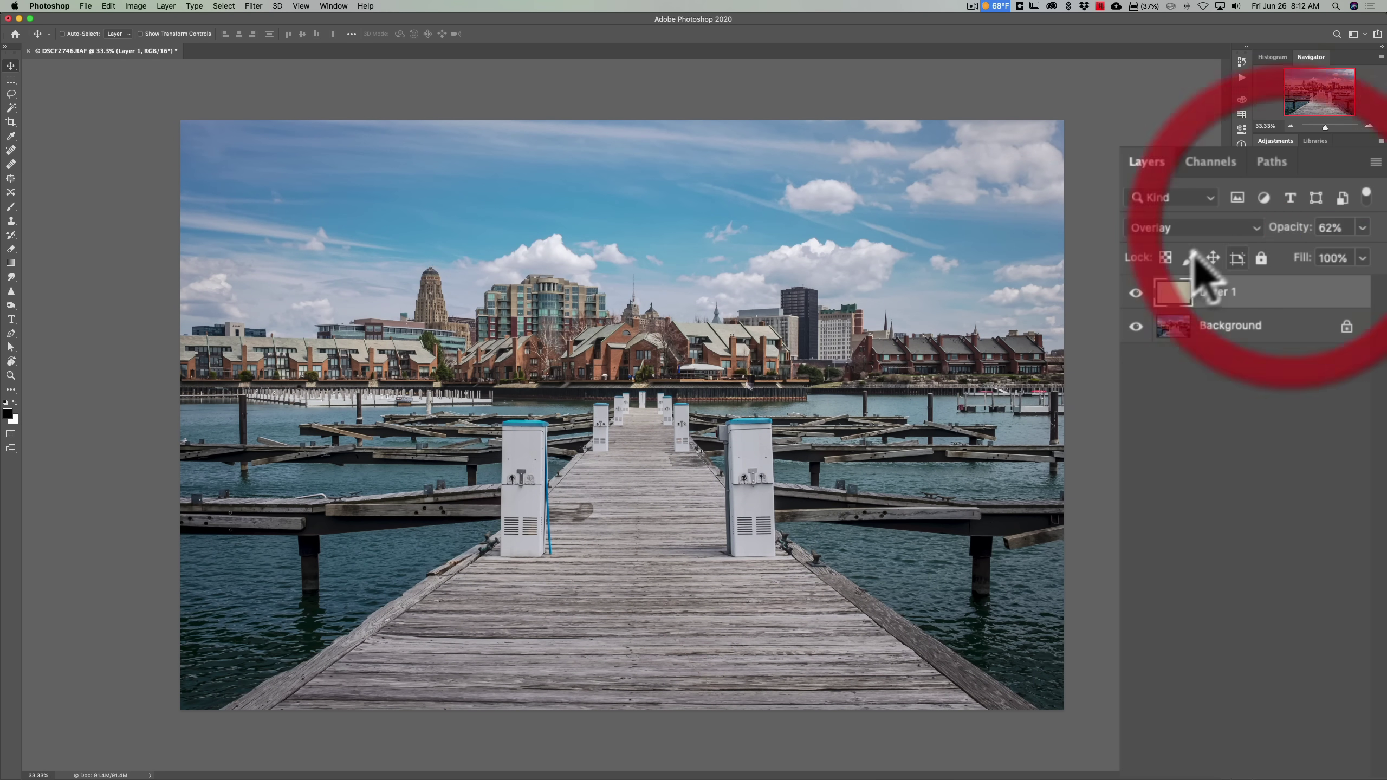
{"action": "left_click", "coordinate": [1136, 294]}
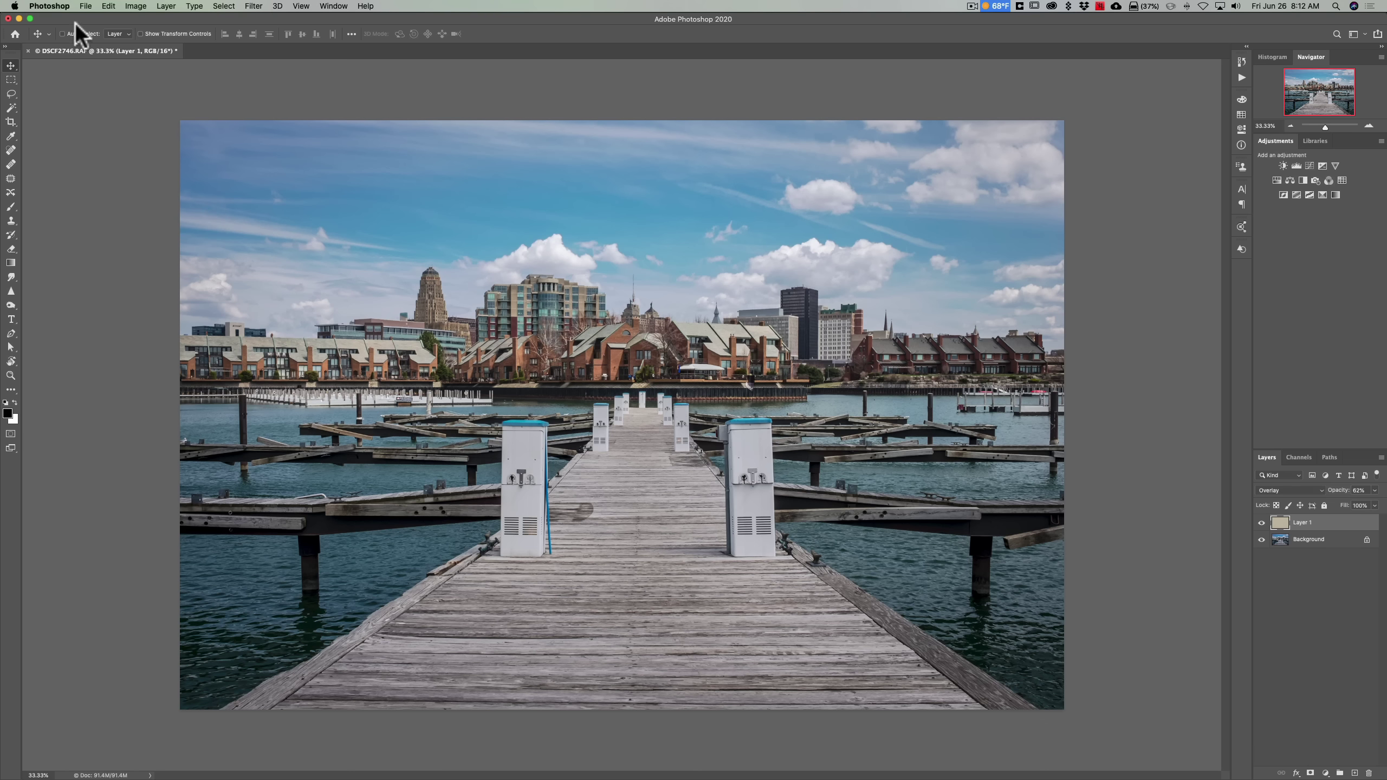
Quit Photoshop and save the edit back to Lightroom as DSCF2746-Edit-3.tif
{"action": "left_click", "coordinate": [55, 6]}
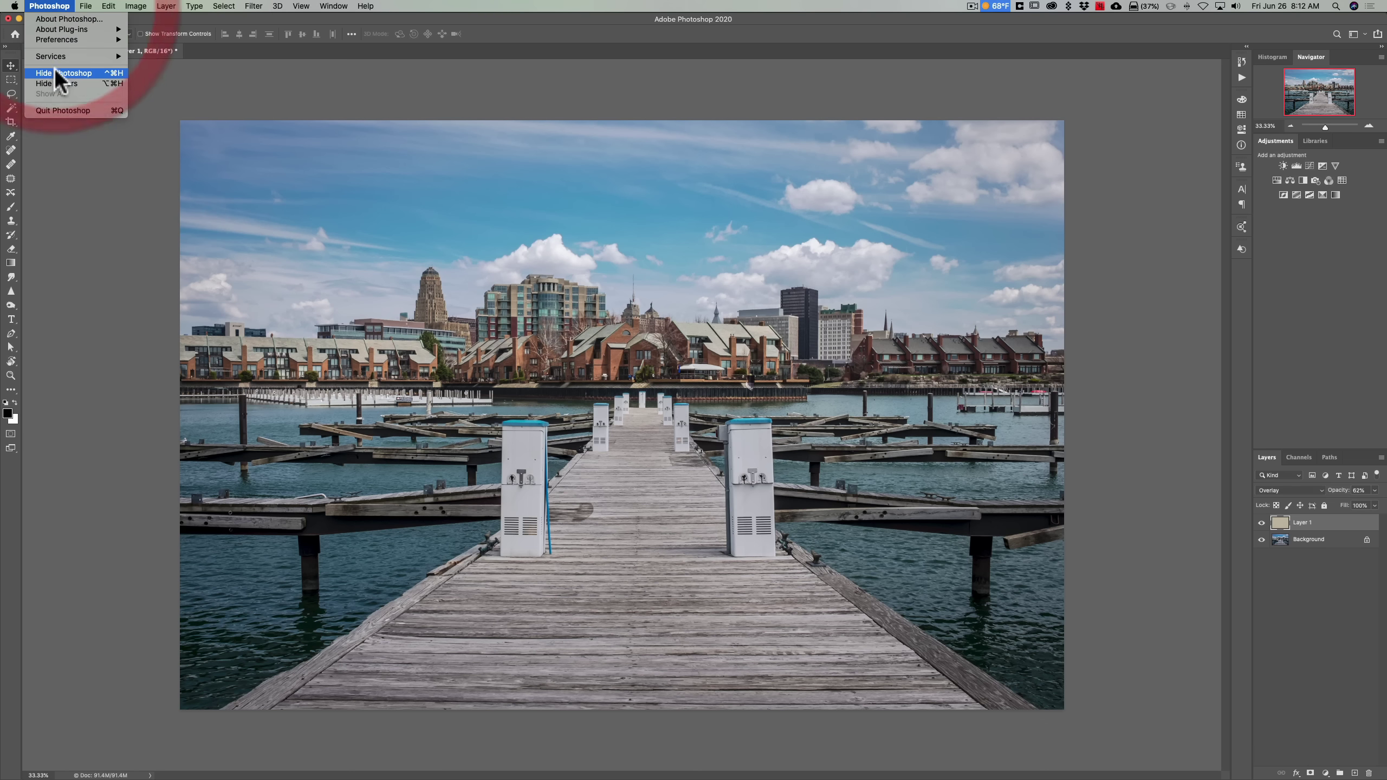
{"action": "left_click", "coordinate": [57, 111]}
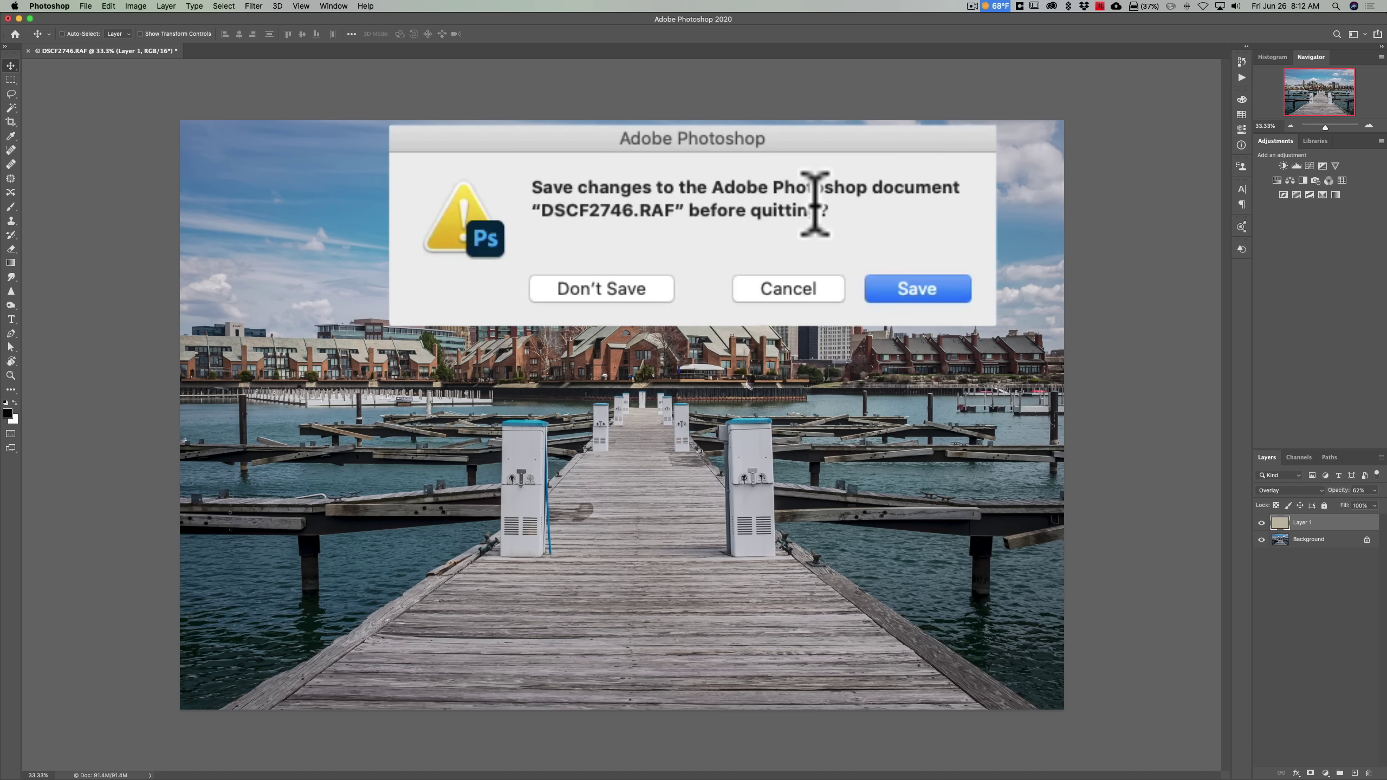
{"action": "left_click", "coordinate": [929, 288]}
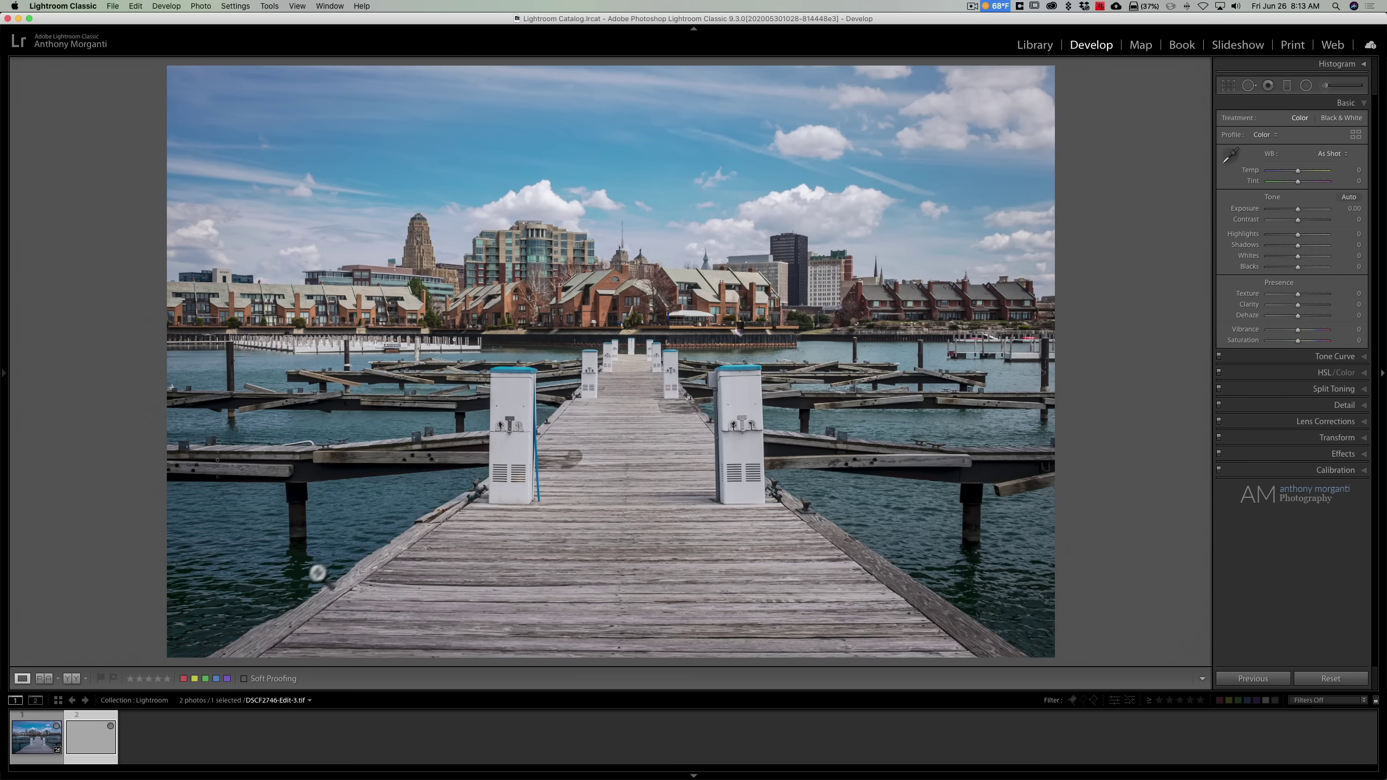
{"action": "left_click", "coordinate": [31, 734]}
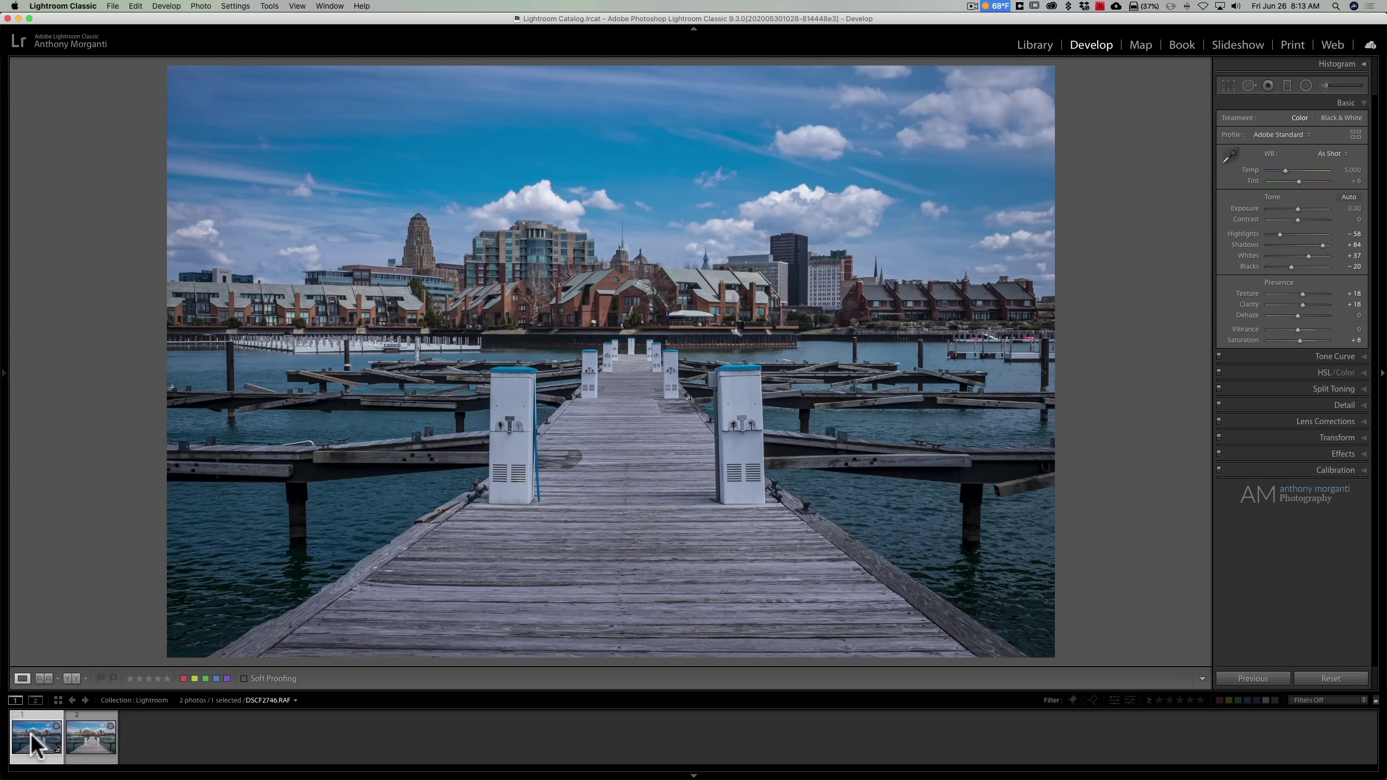
{"action": "left_click", "coordinate": [92, 746]}
{"action": "left_click", "coordinate": [92, 746]}
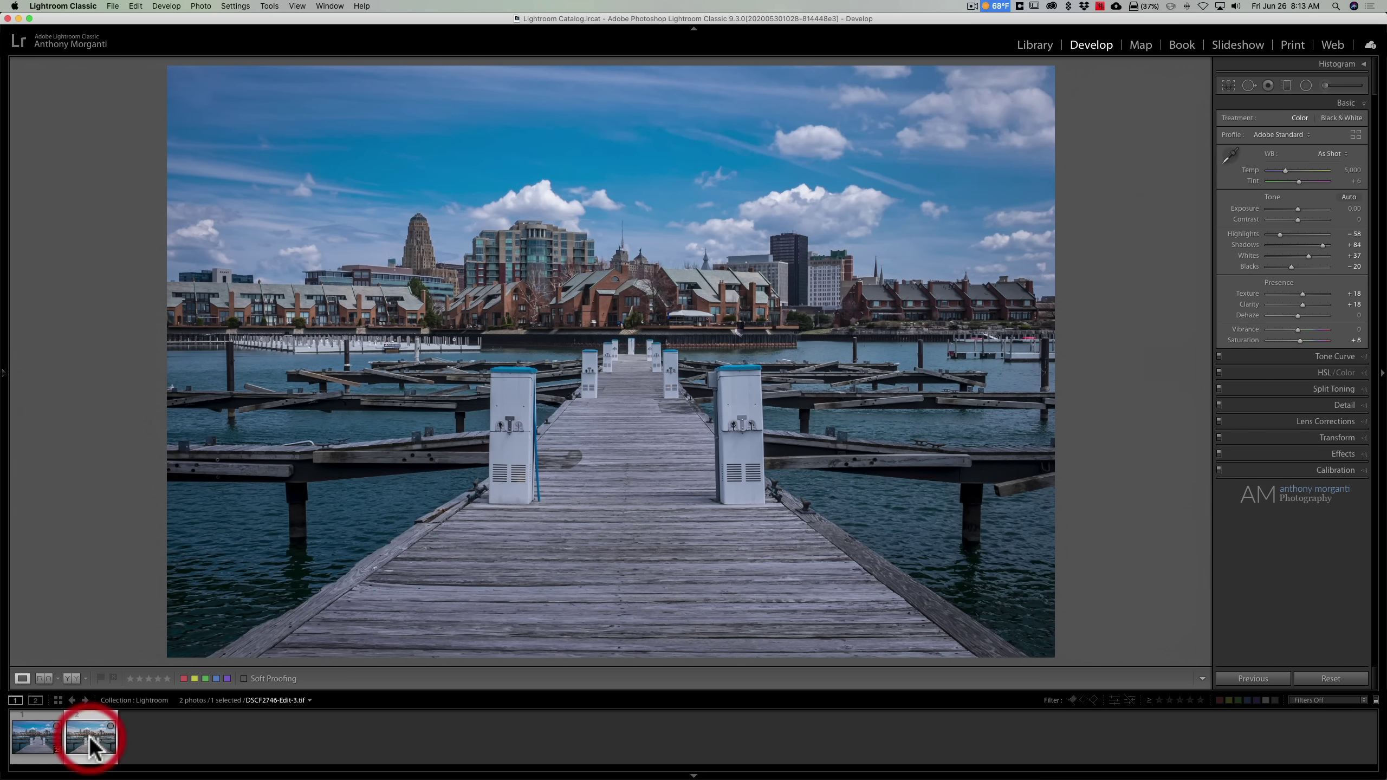